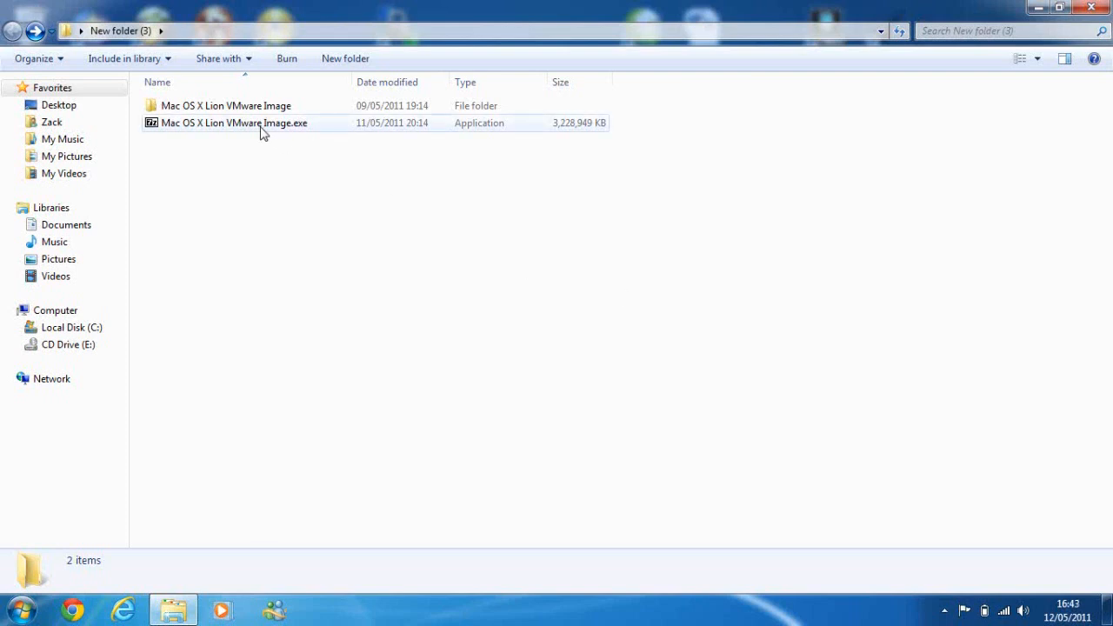
- Open the extracted Mac OS X Lion VMware Image folder
mouse_move(261, 129)
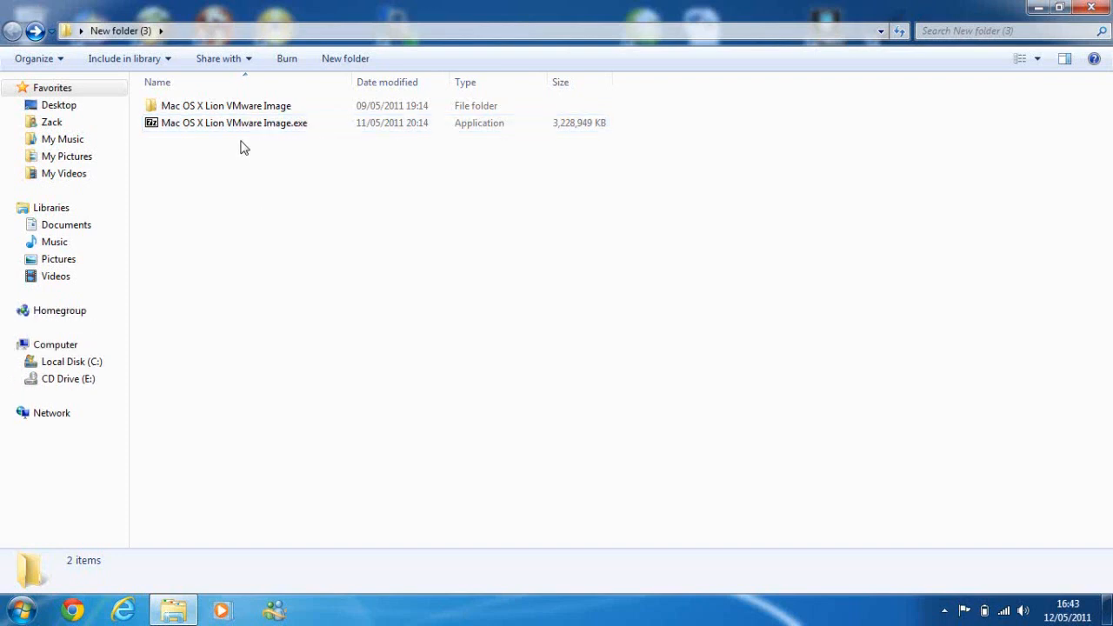
mouse_move(210, 130)
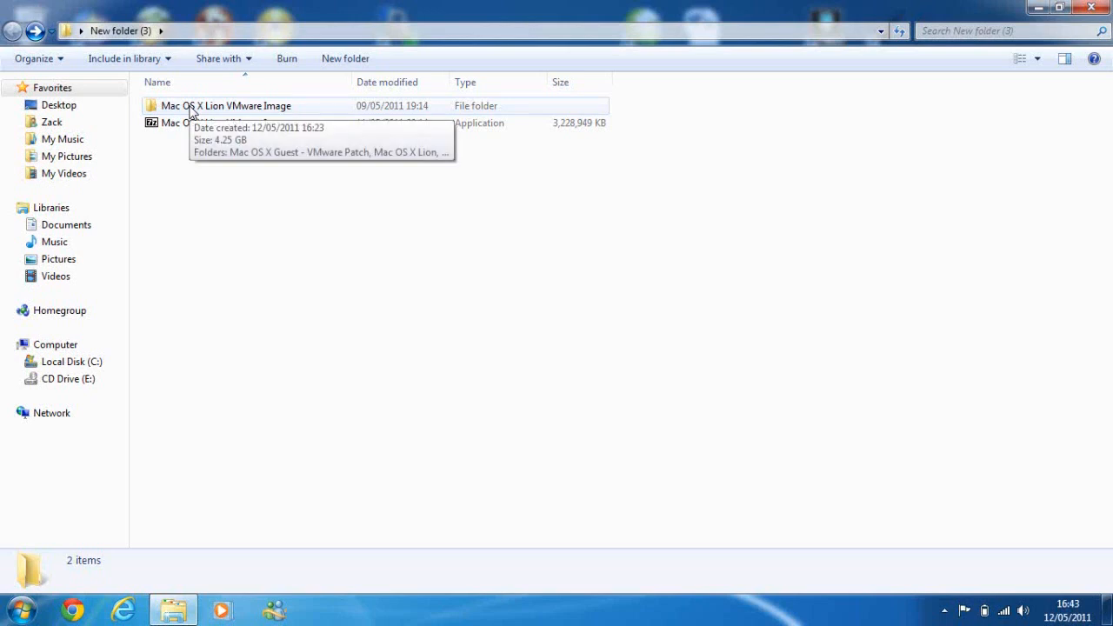
double_click(191, 108)
left_click_drag(239, 188, 194, 94)
left_click(225, 207)
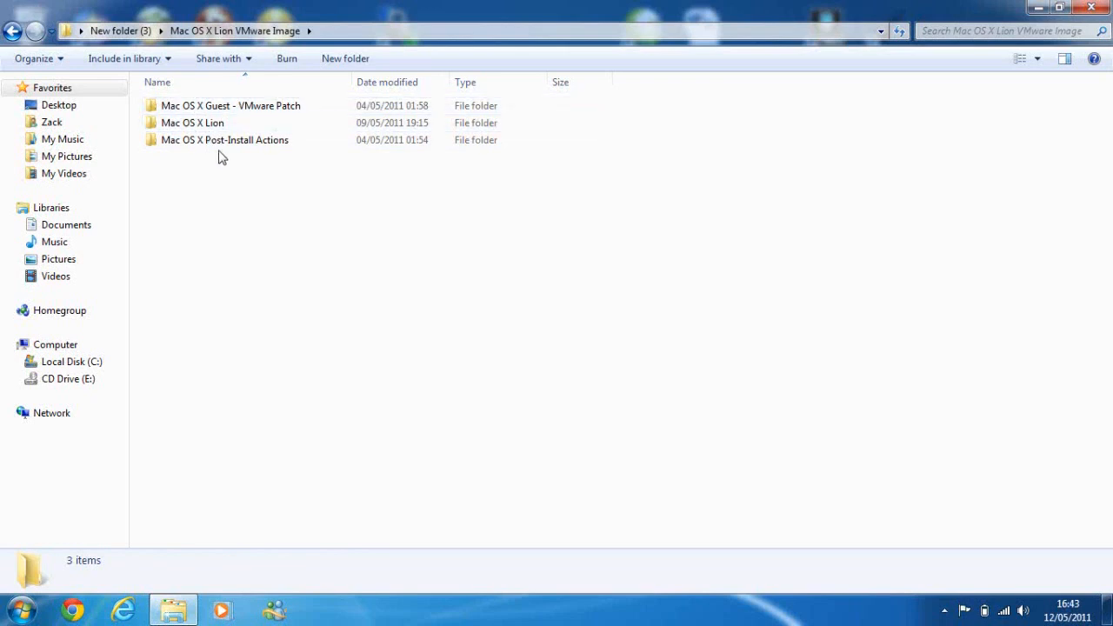
- Open a command prompt window in the Mac OS X Guest - VMware Patch folder
mouse_move(211, 153)
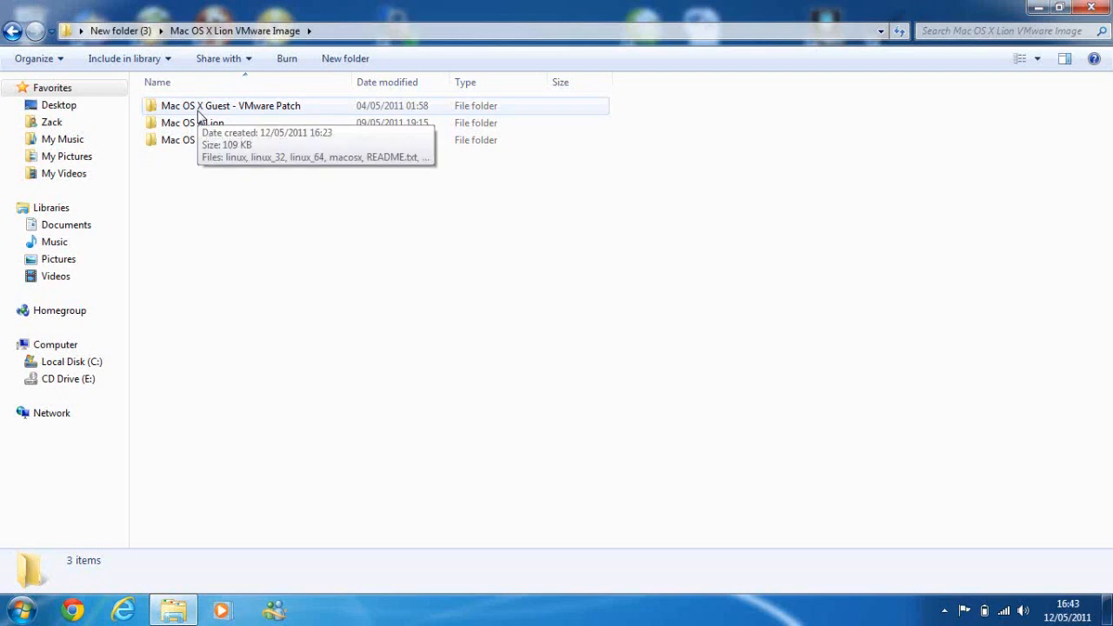
double_click(197, 108)
right_click(198, 112)
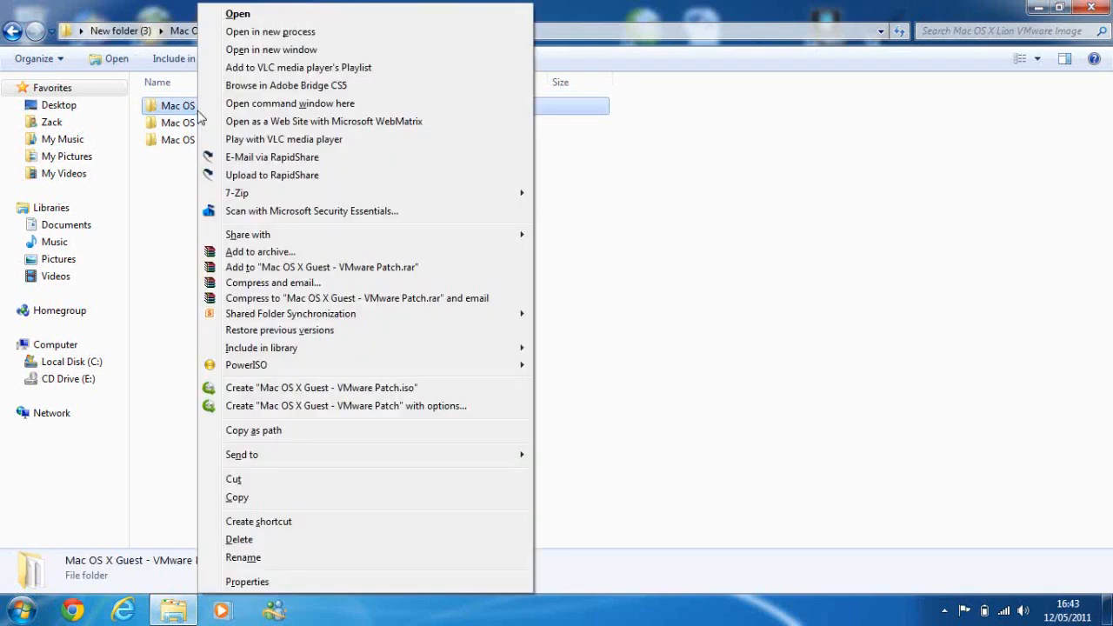
left_click(249, 103)
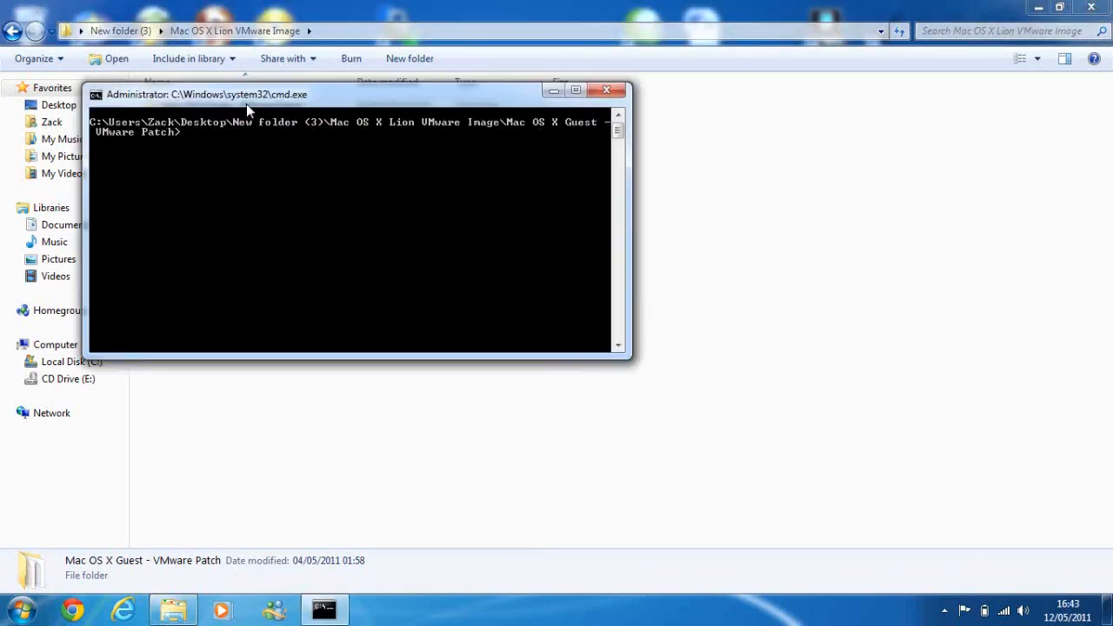
left_click_drag(246, 104, 337, 166)
- Open README.txt from the Mac OS X Guest - VMware Patch folder, read its patch instructions and FAQ to the end, and close it
double_click(268, 108)
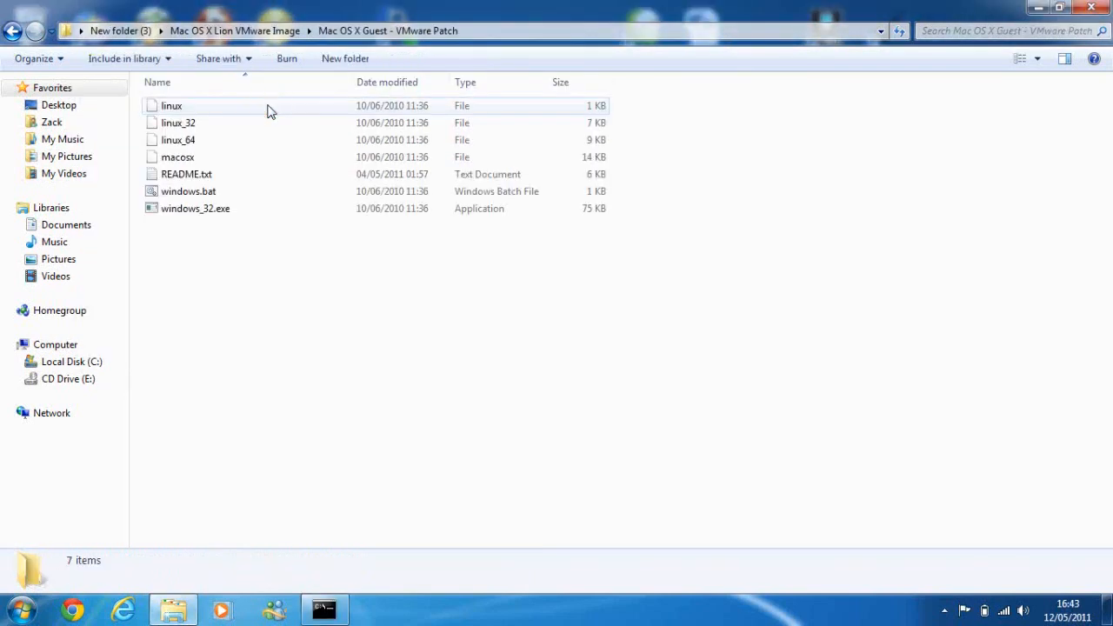
double_click(201, 177)
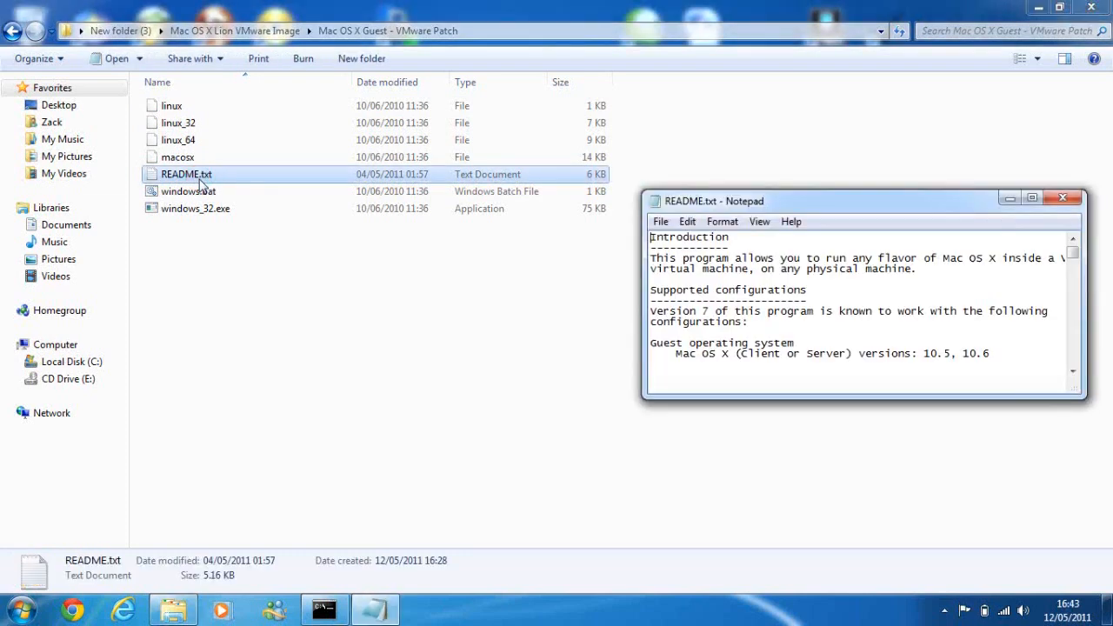
left_click(1032, 199)
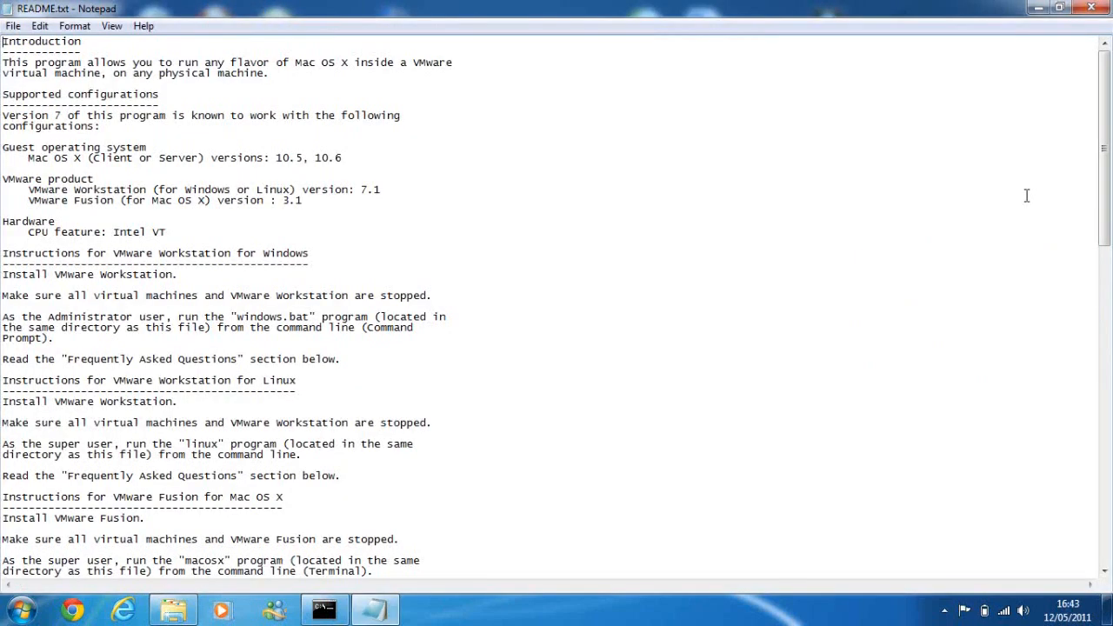
left_click_drag(1111, 135, 1111, 209)
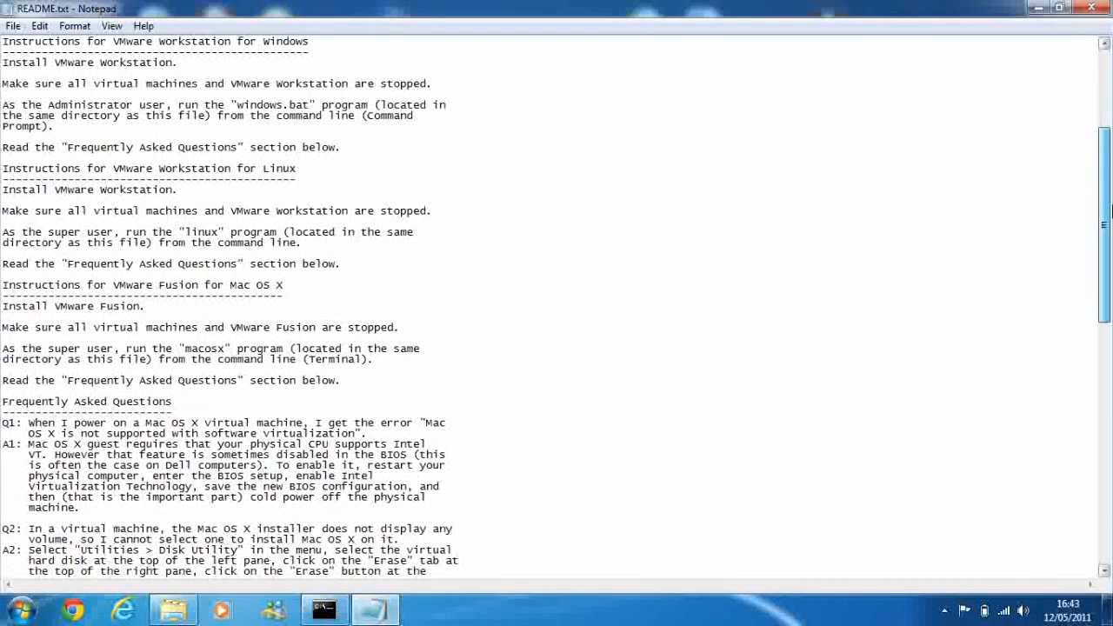
left_click_drag(450, 253, 323, 154)
left_click(345, 310)
left_click_drag(345, 310, 280, 264)
left_click(424, 268)
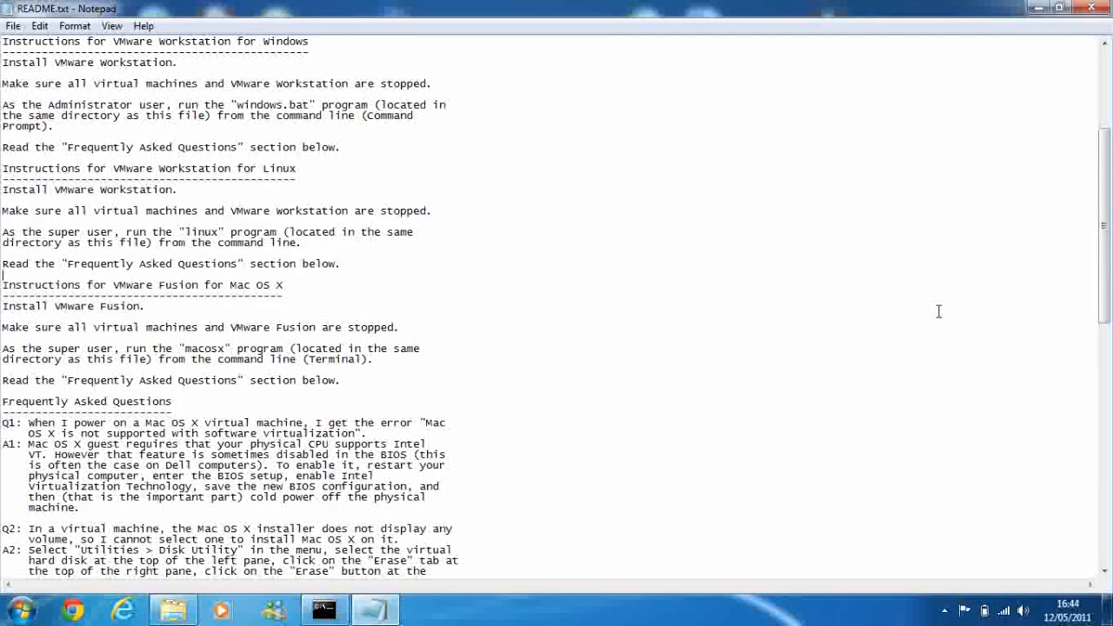
left_click_drag(1110, 283, 1110, 380)
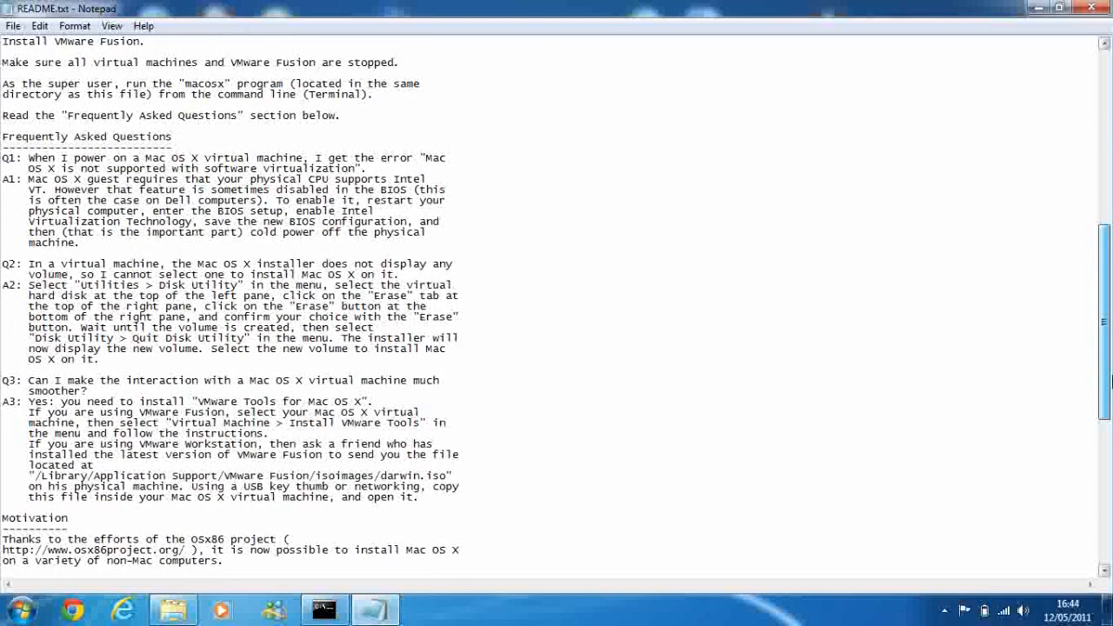
left_click_drag(1111, 380, 1110, 402)
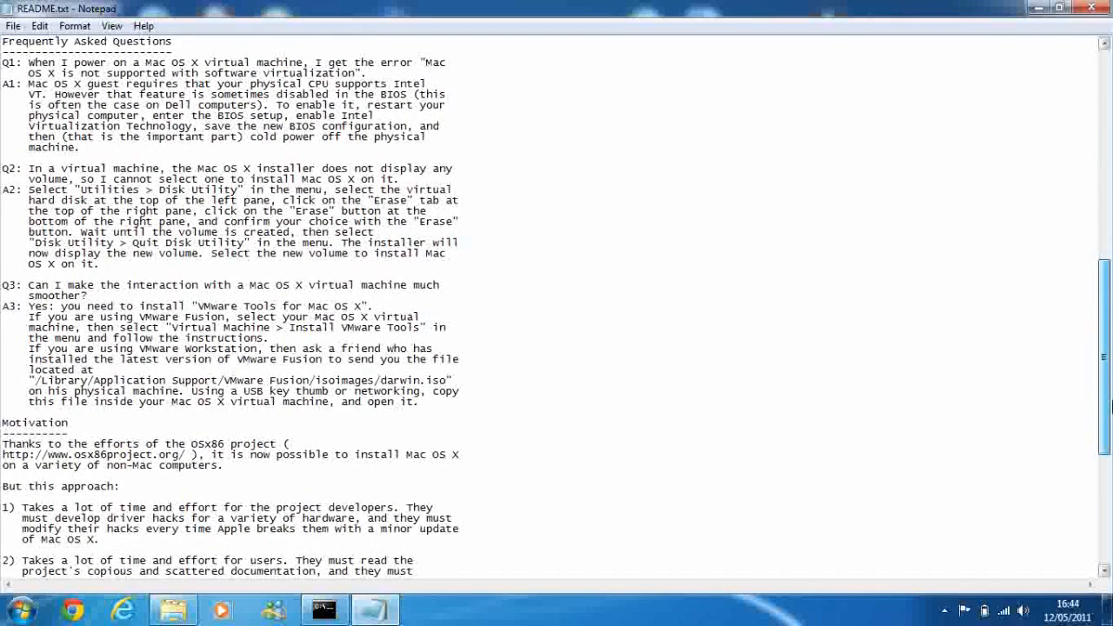
left_click_drag(1111, 402, 1111, 403)
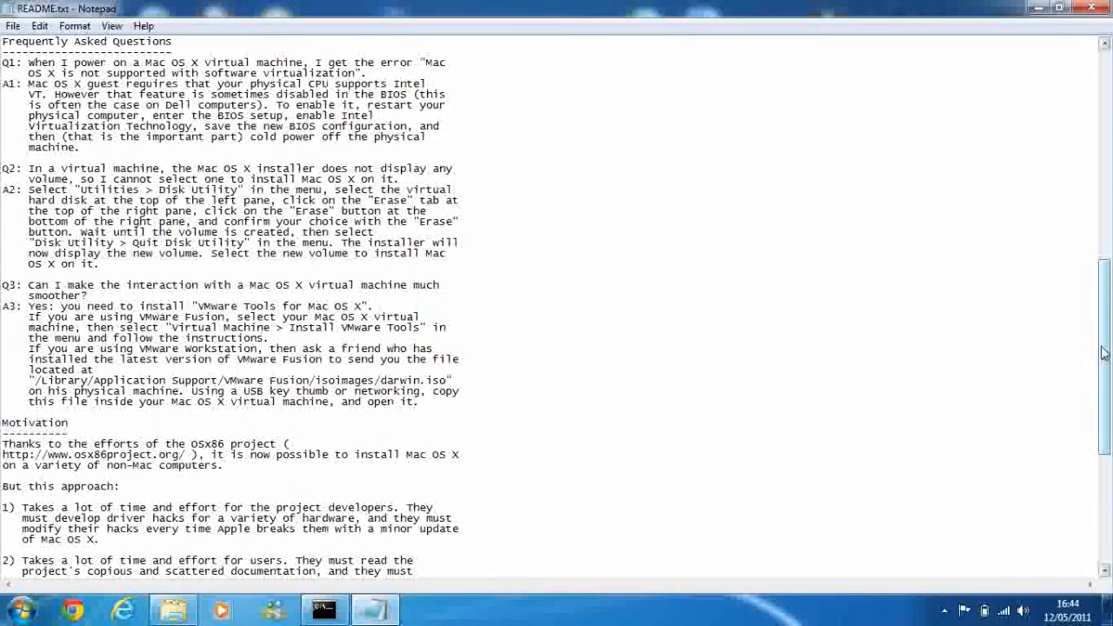
left_click_drag(1104, 352, 1108, 459)
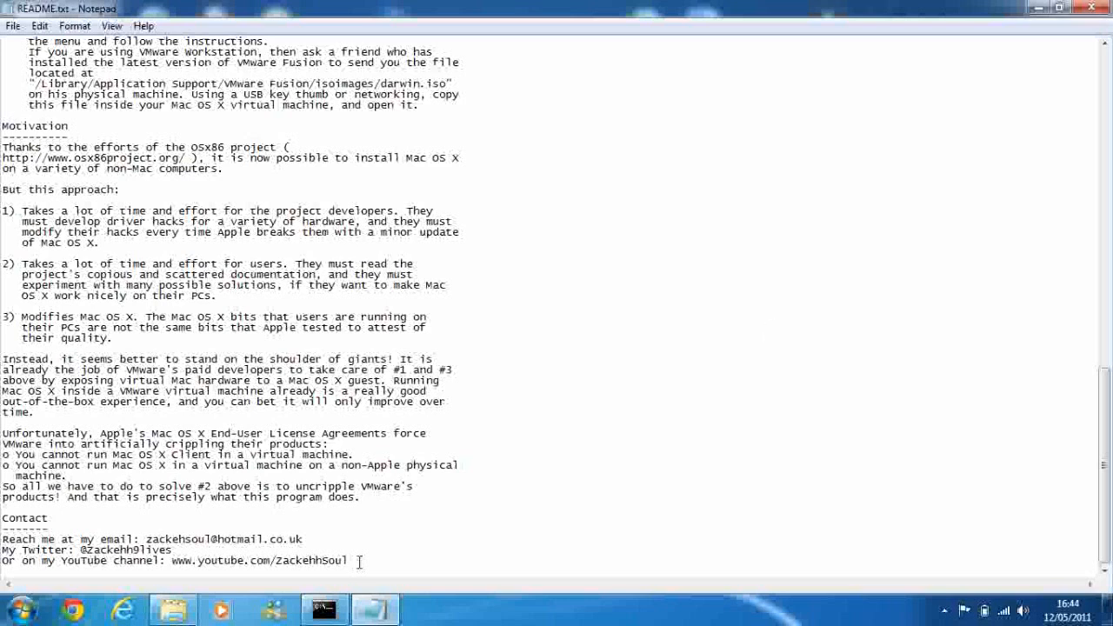
left_click(1082, 12)
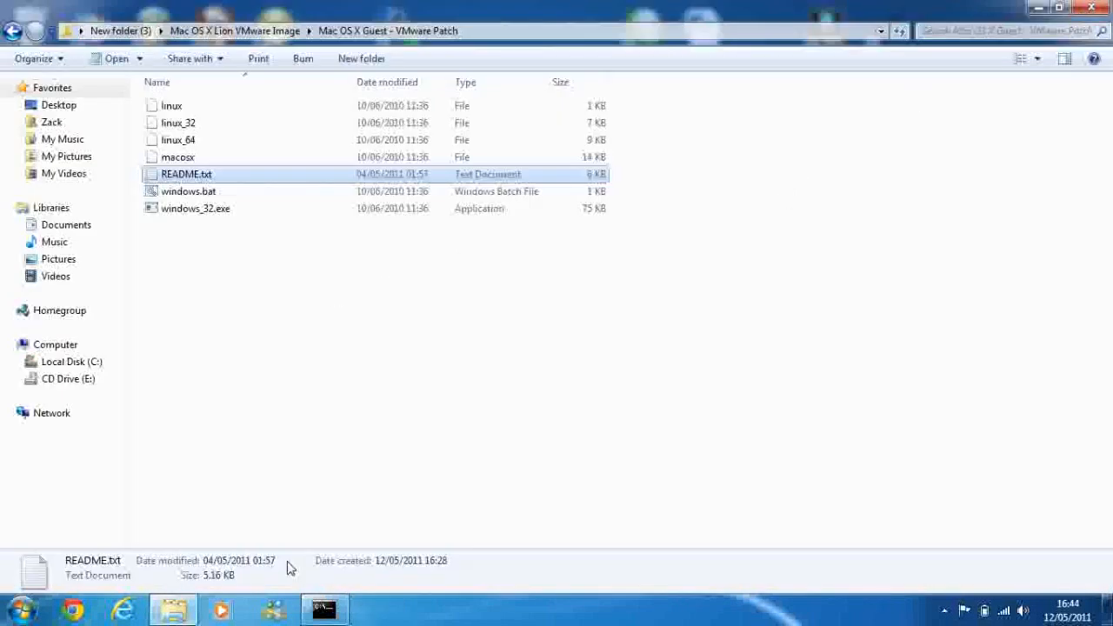
- Run windows.bat in the command prompt opened on the VMware Patch folder, and close the prompt once it finishes
left_click(324, 609)
left_click_drag(388, 159, 355, 242)
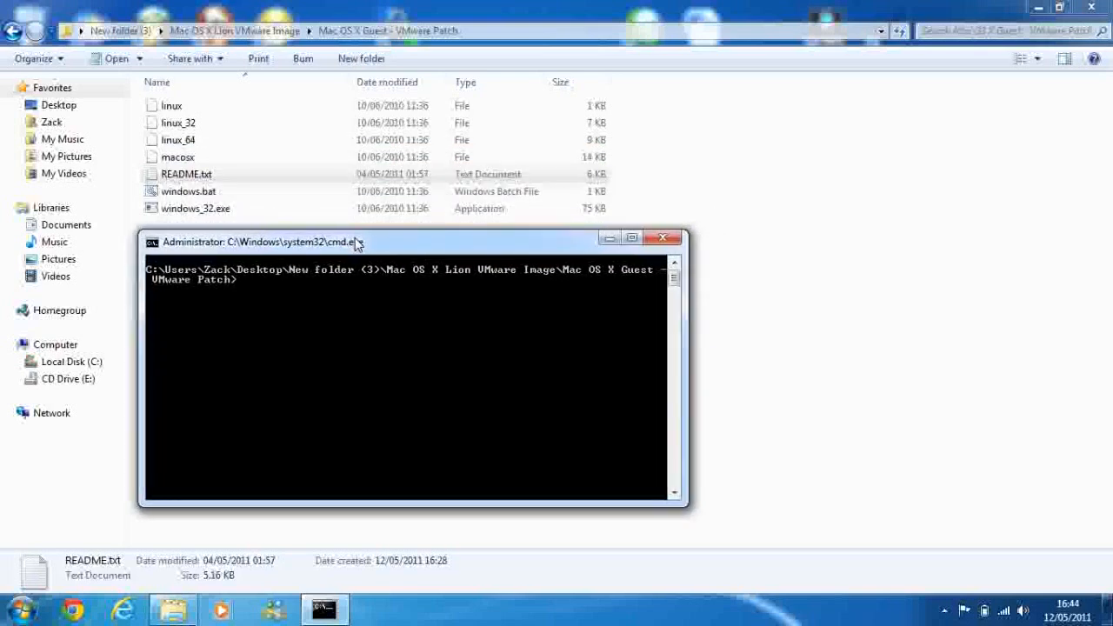
type("windows.bat")
key("Return")
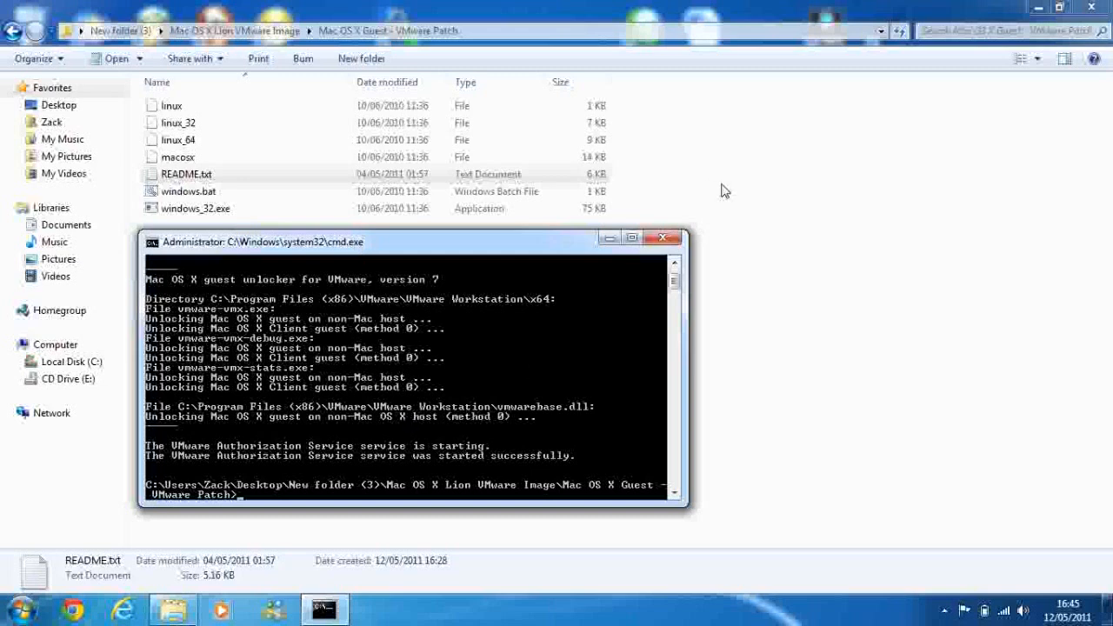
left_click(661, 240)
- Open the Mac OS X Lion.vmx virtual machine from the Mac OS X Lion folder in VMware Workstation
left_click(235, 30)
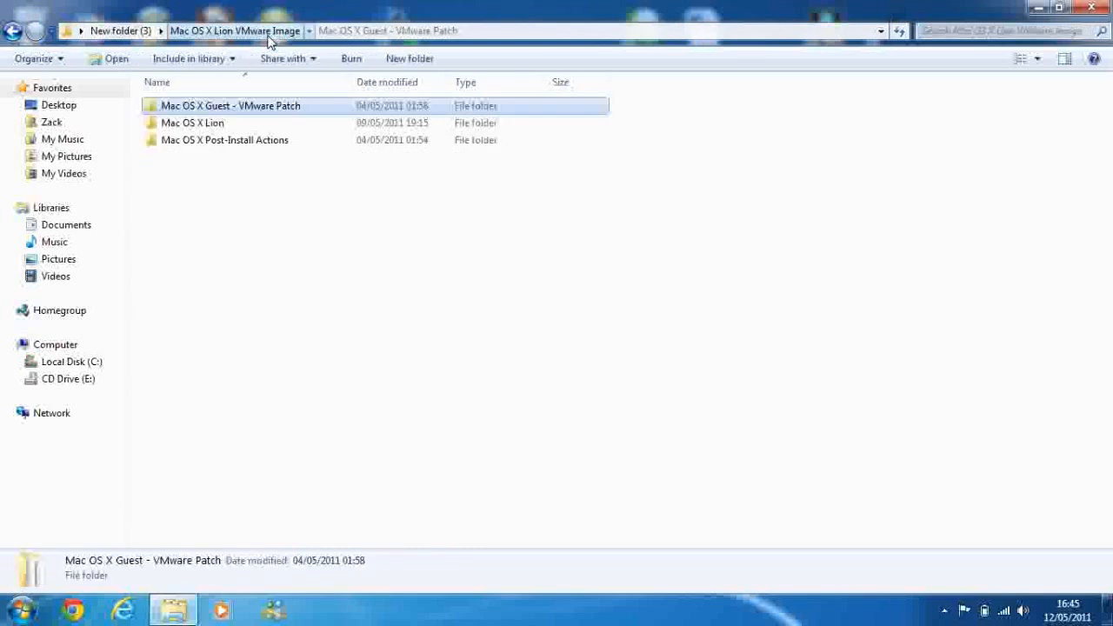
double_click(242, 123)
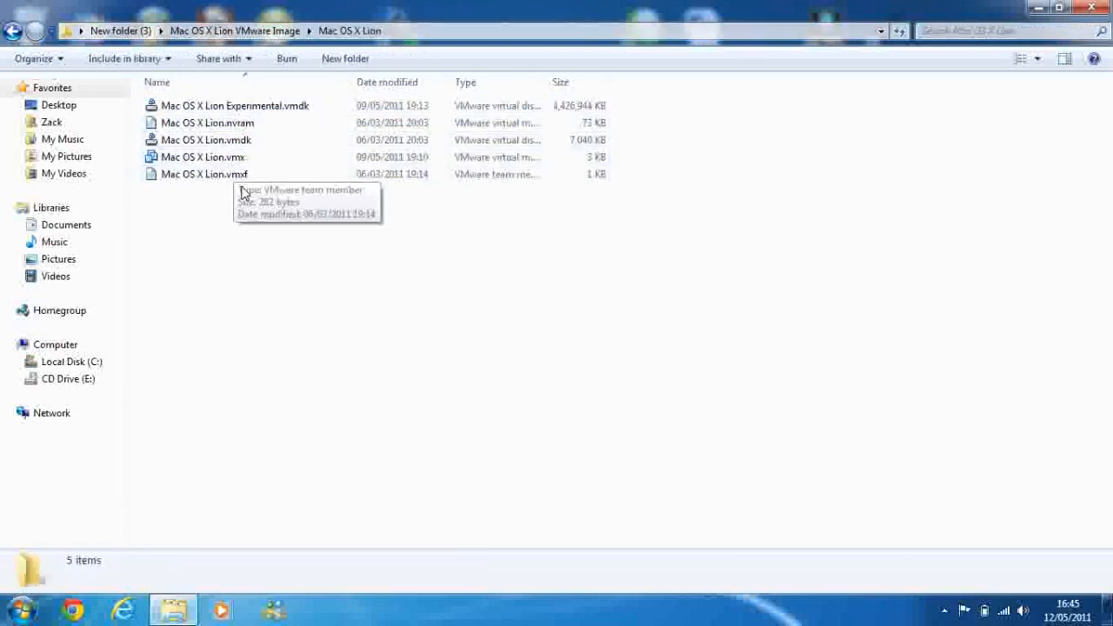
left_click(223, 163)
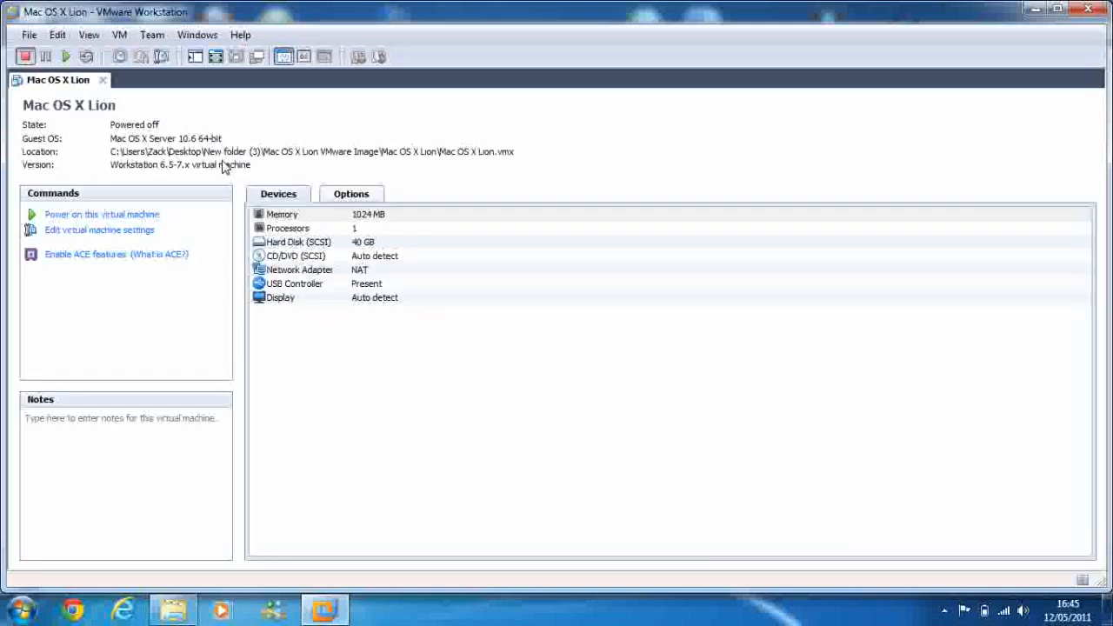
- Add the existing virtual disk Mac OS X Lion Experimental.vmdk as a second hard disk in the virtual machine's settings and save them
left_click(150, 231)
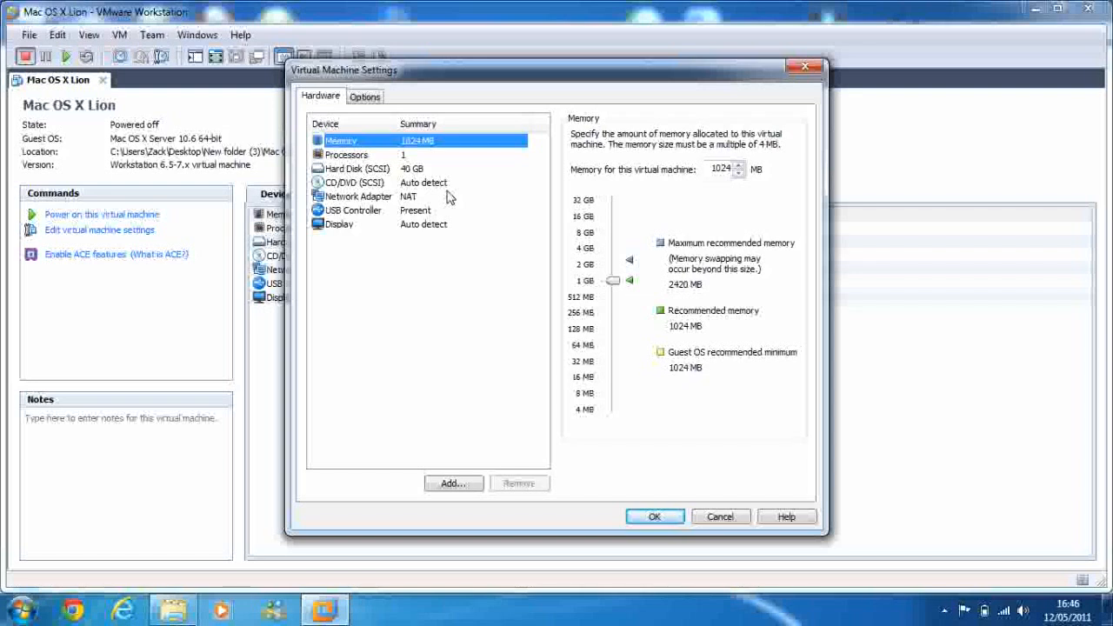
left_click(428, 170)
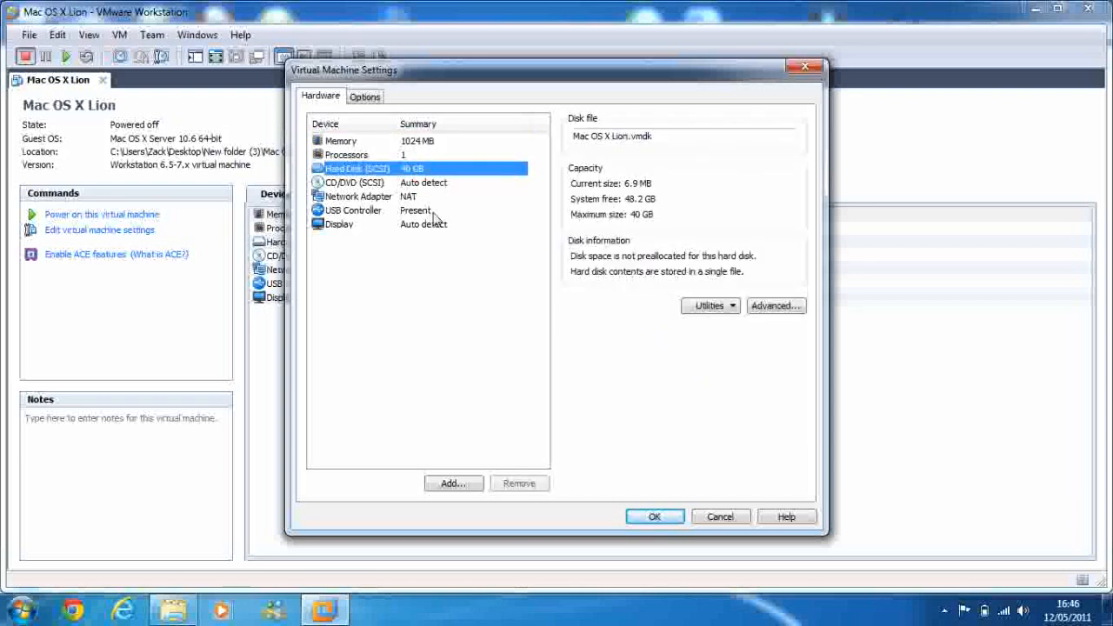
left_click(461, 485)
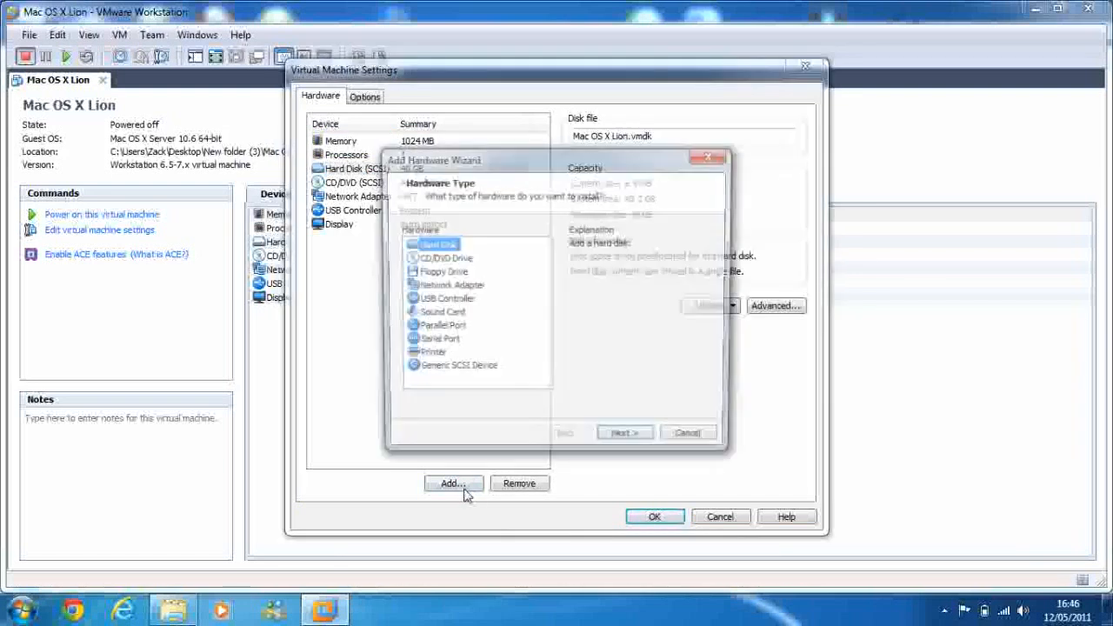
left_click(613, 441)
left_click(481, 304)
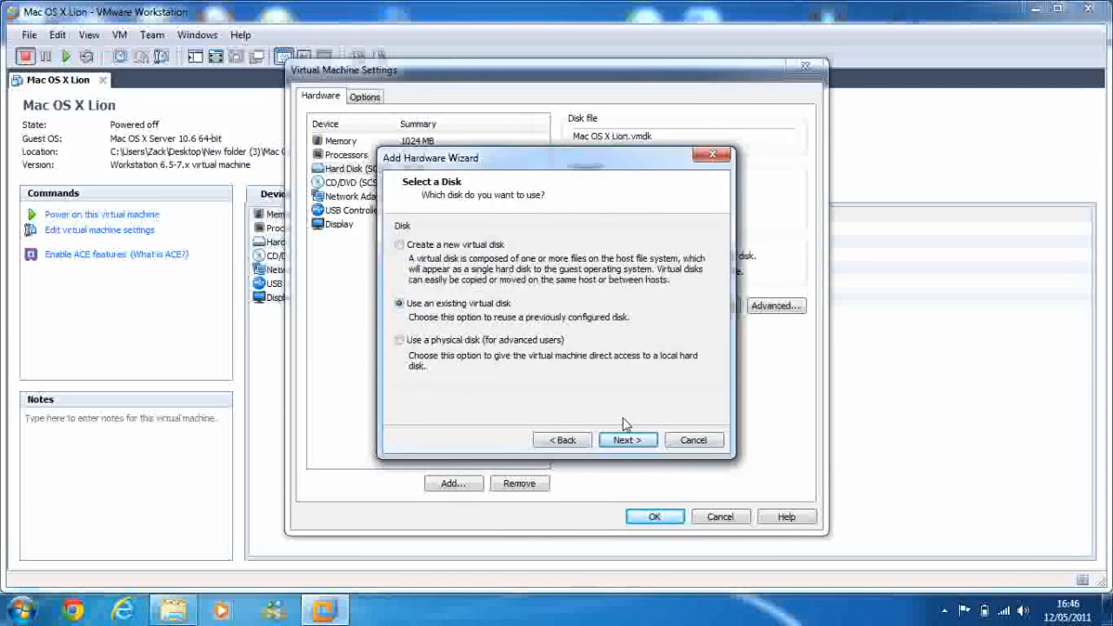
left_click(626, 440)
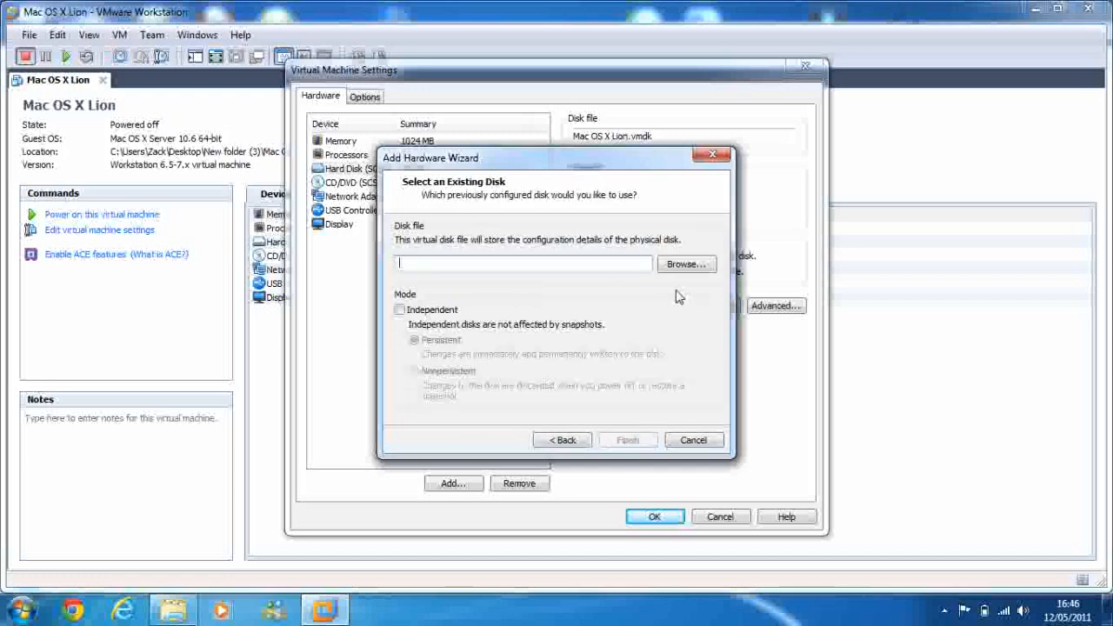
left_click(668, 273)
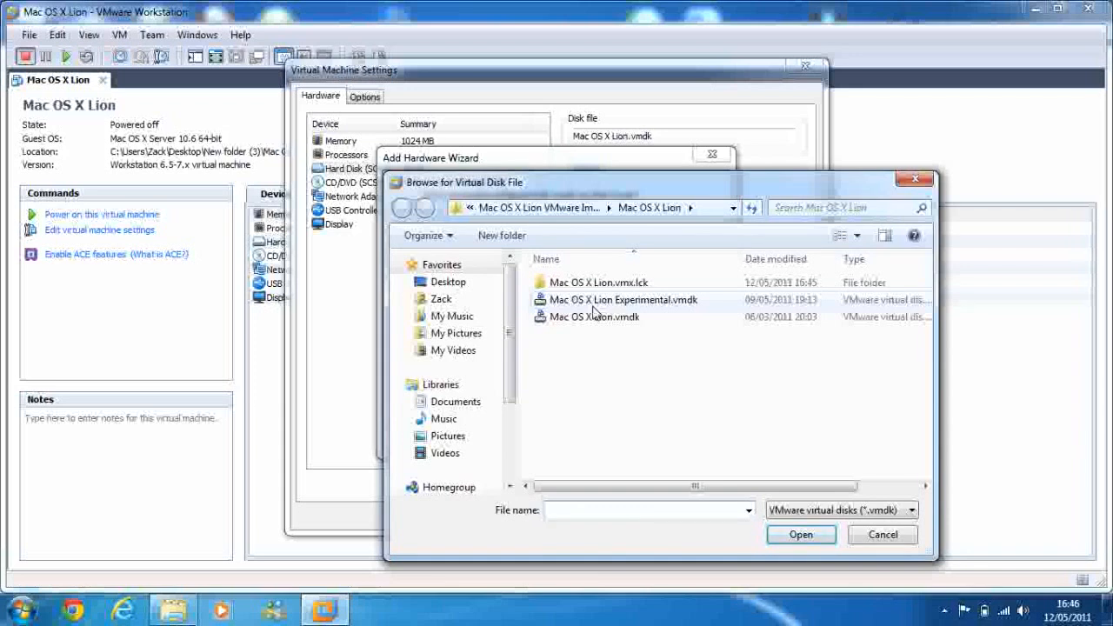
double_click(592, 300)
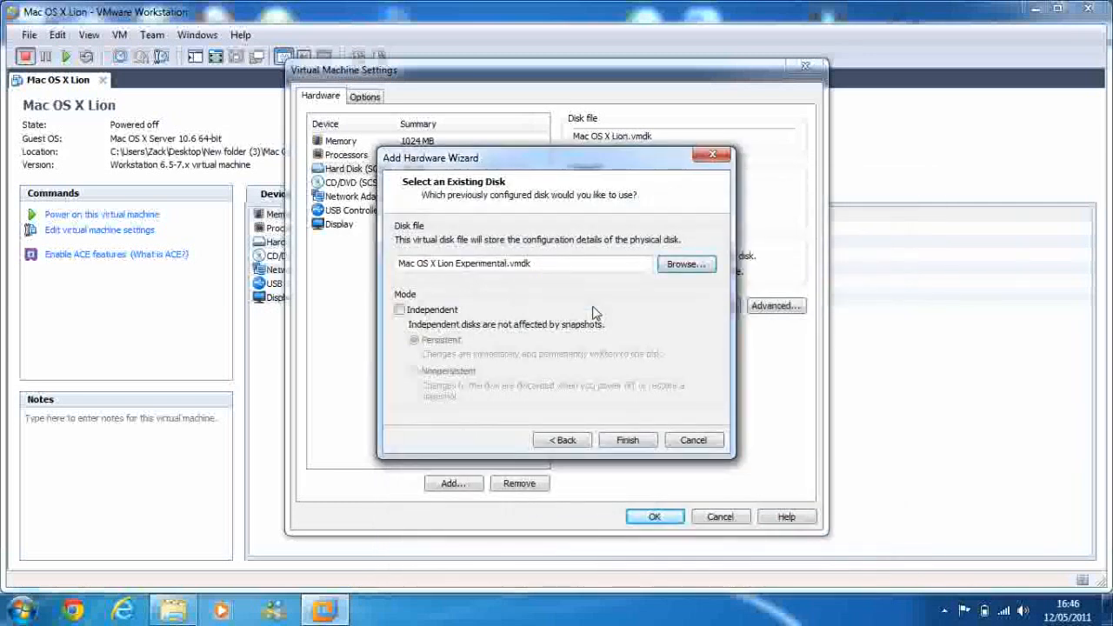
left_click(613, 440)
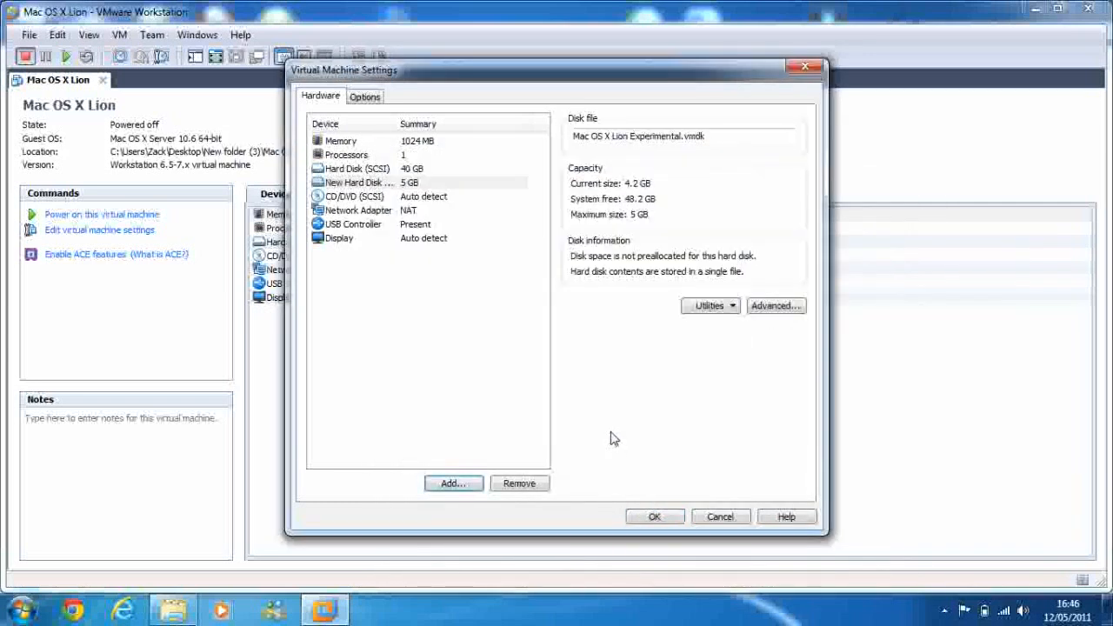
left_click(484, 342)
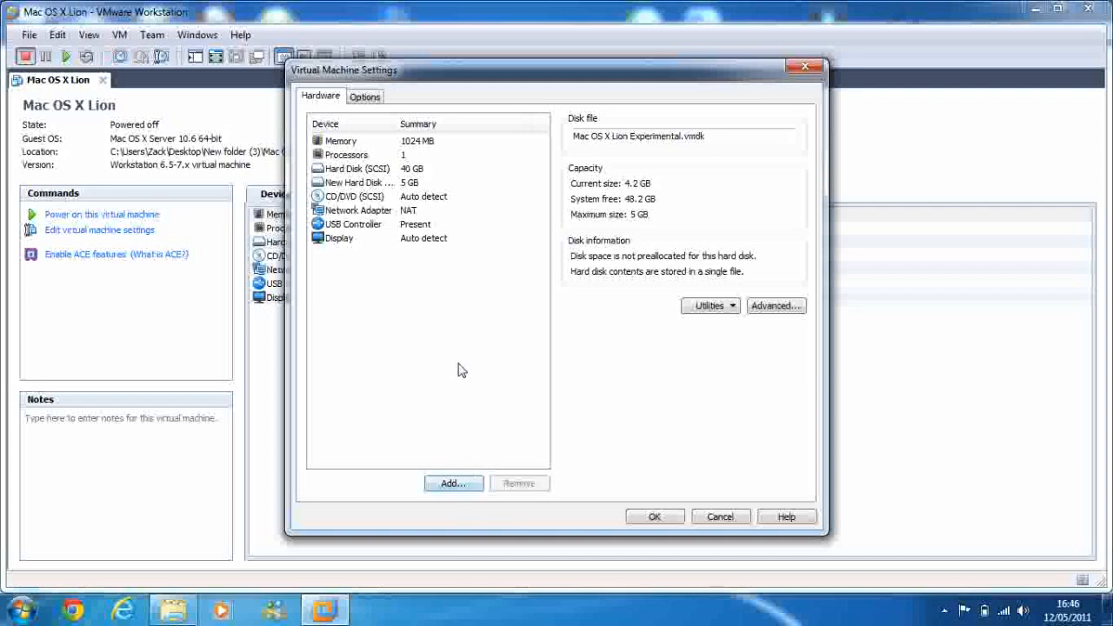
left_click(650, 518)
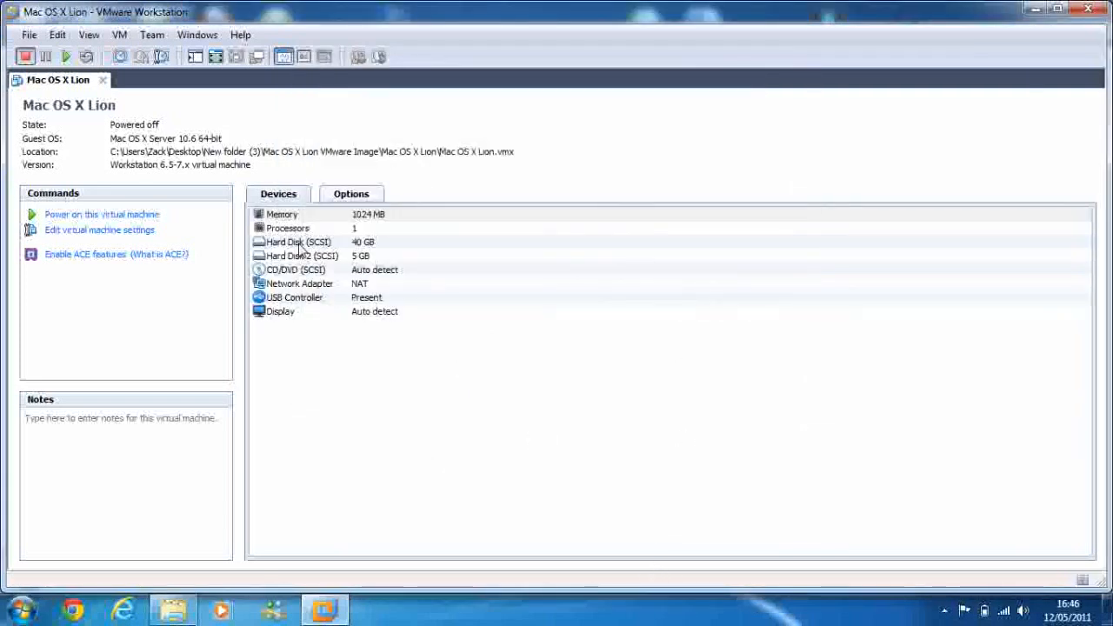
- Power on the Mac OS X Lion virtual machine, answering that it was copied
left_click(139, 219)
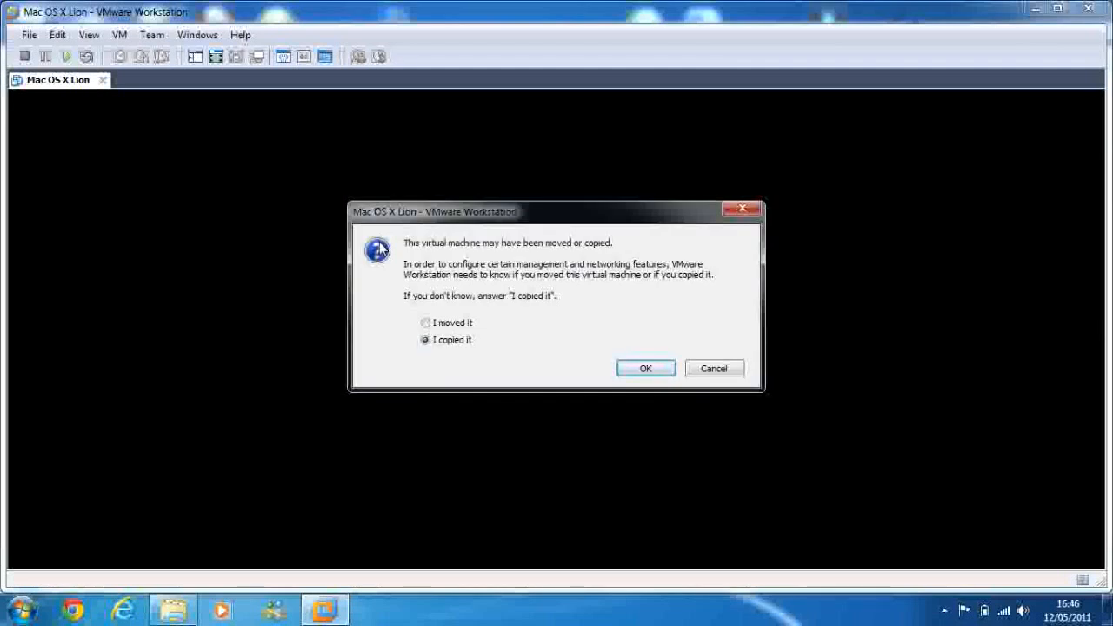
key("Return")
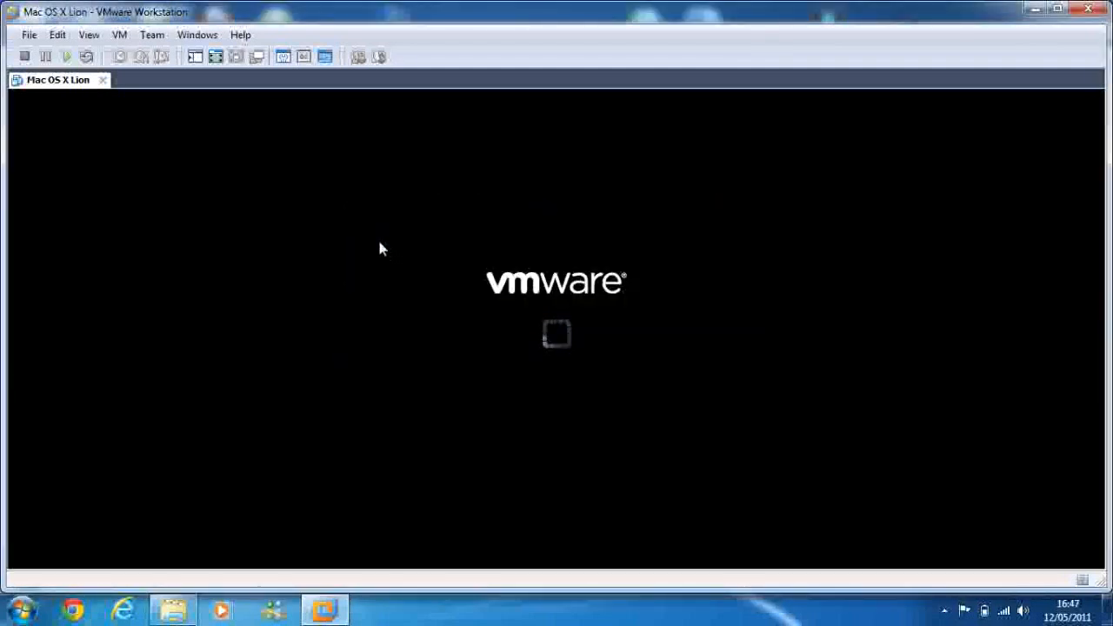
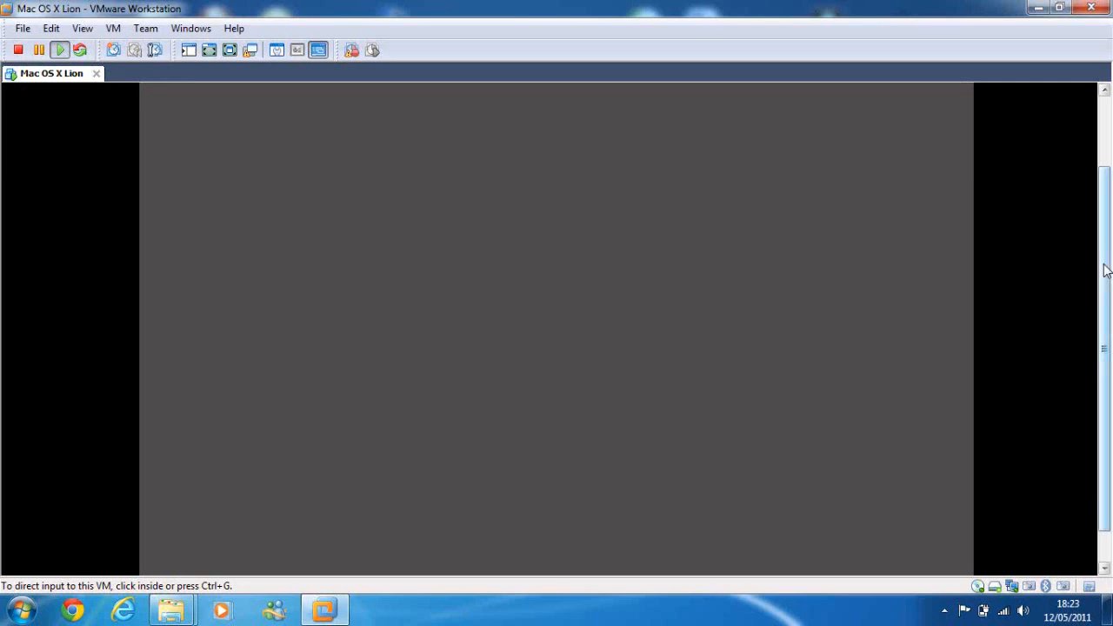
- Choose United Kingdom as the country and British as the keyboard layout in the Mac setup assistant
left_click_drag(1106, 271, 1102, 170)
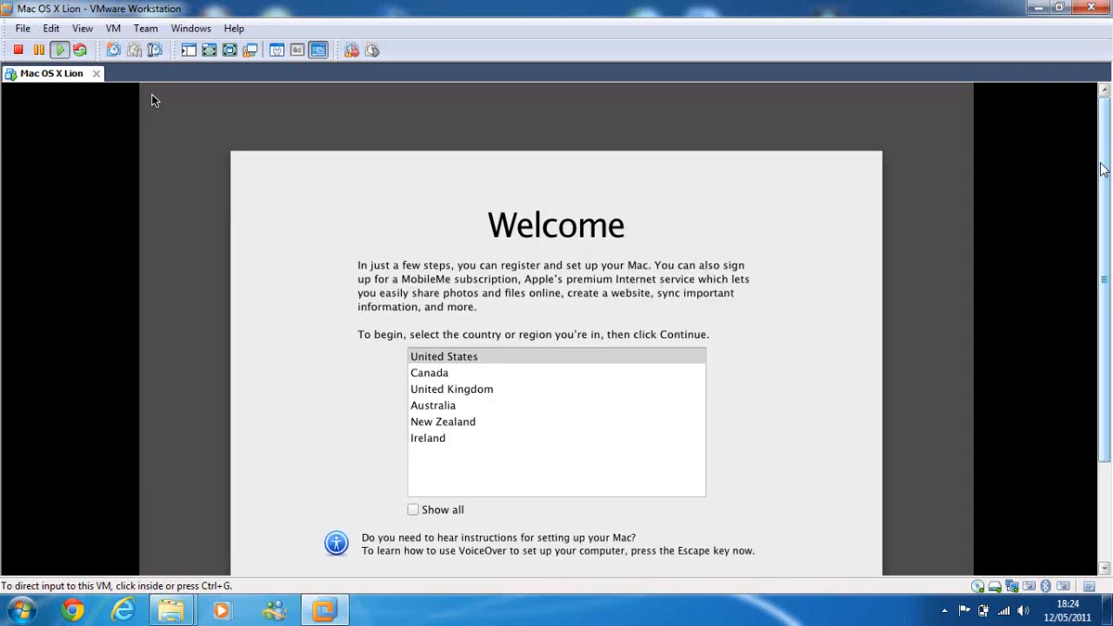
left_click_drag(1101, 163, 1109, 250)
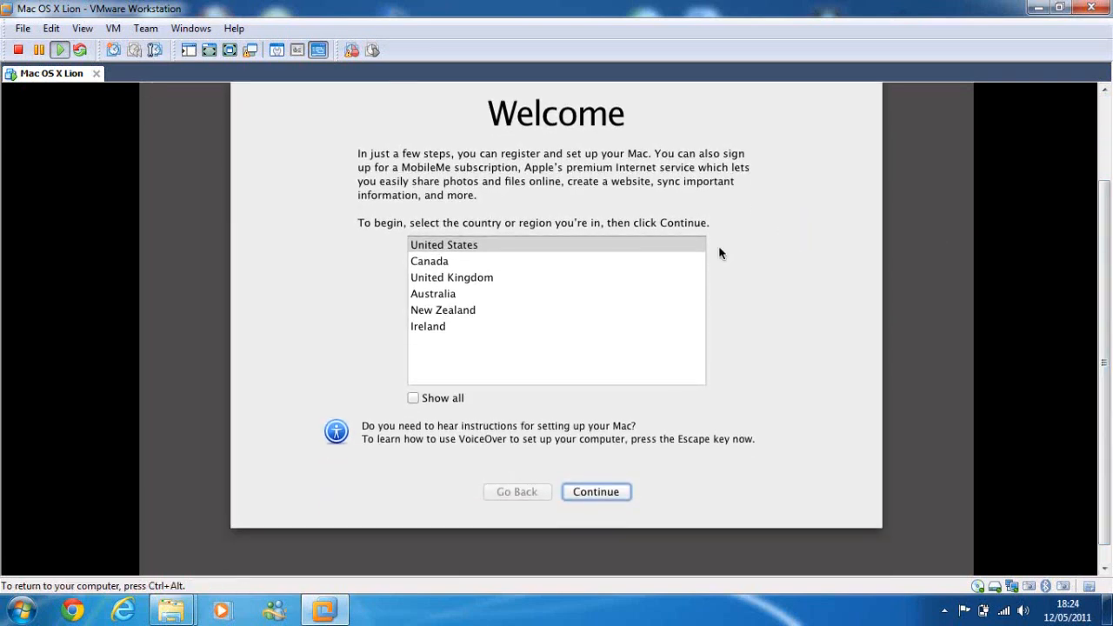
left_click(526, 278)
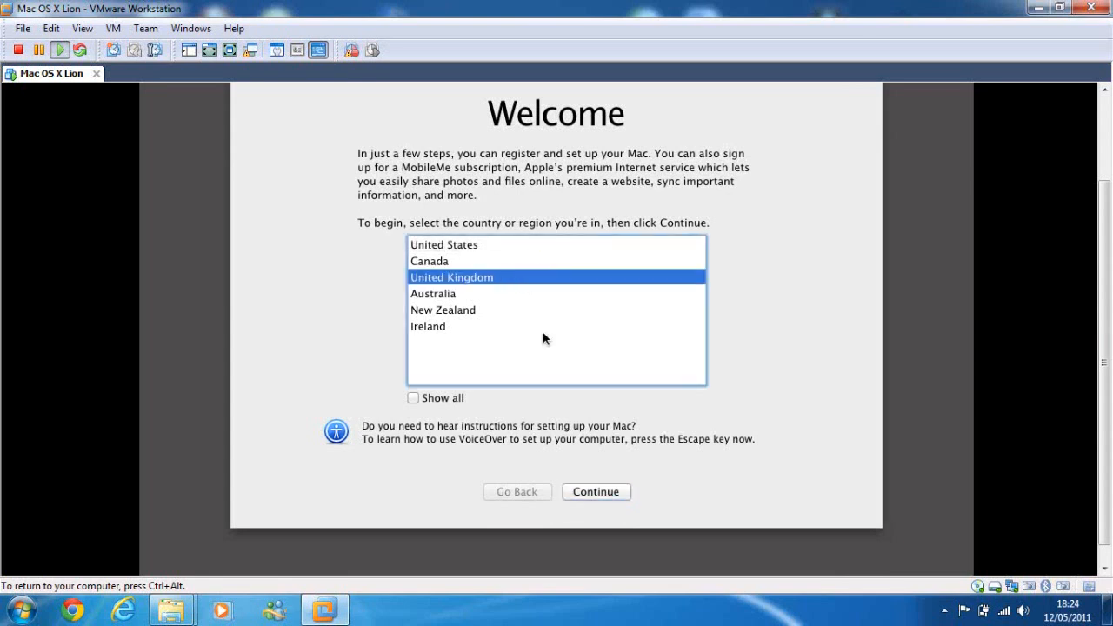
left_click(599, 492)
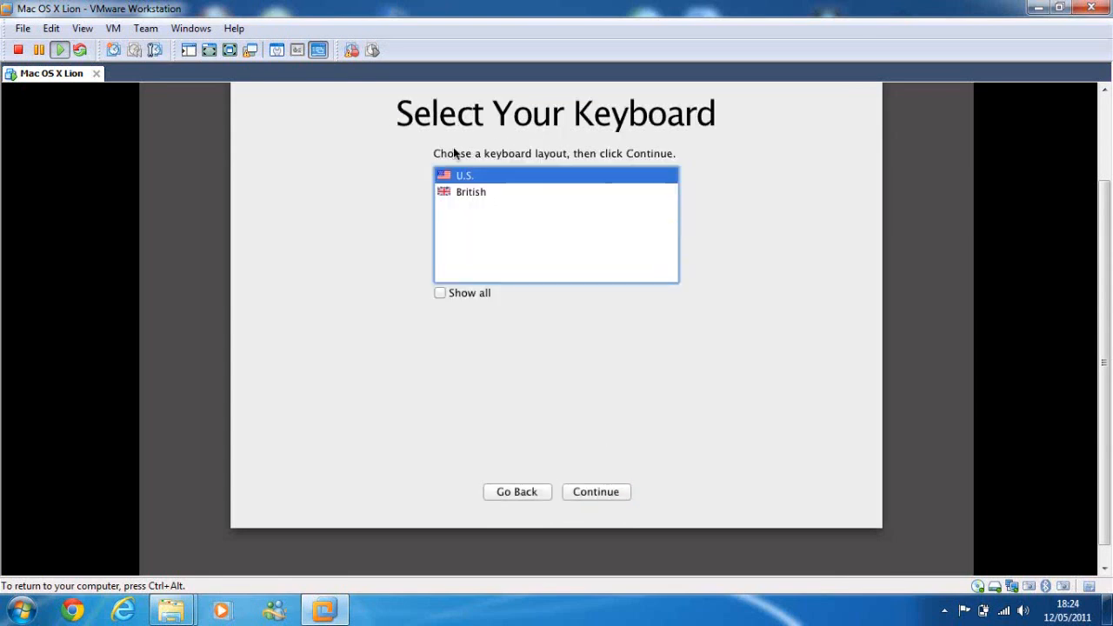
left_click(478, 193)
left_click(580, 492)
- Continue with "Don't transfer now" and skip the registration information, leaving its fields blank
left_click(581, 492)
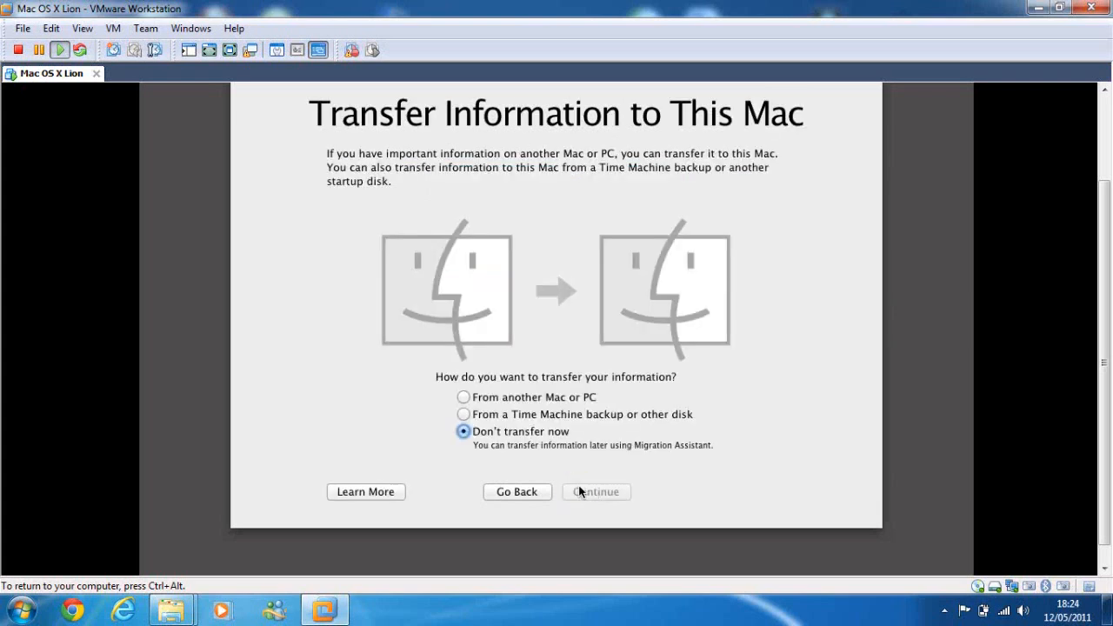
left_click(581, 493)
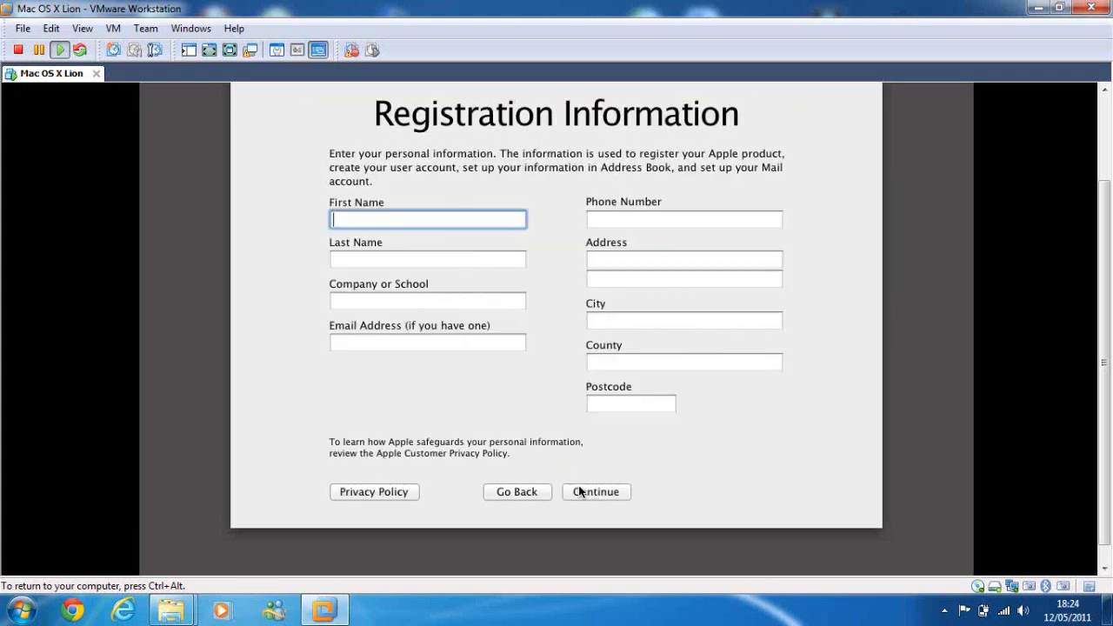
left_click(580, 490)
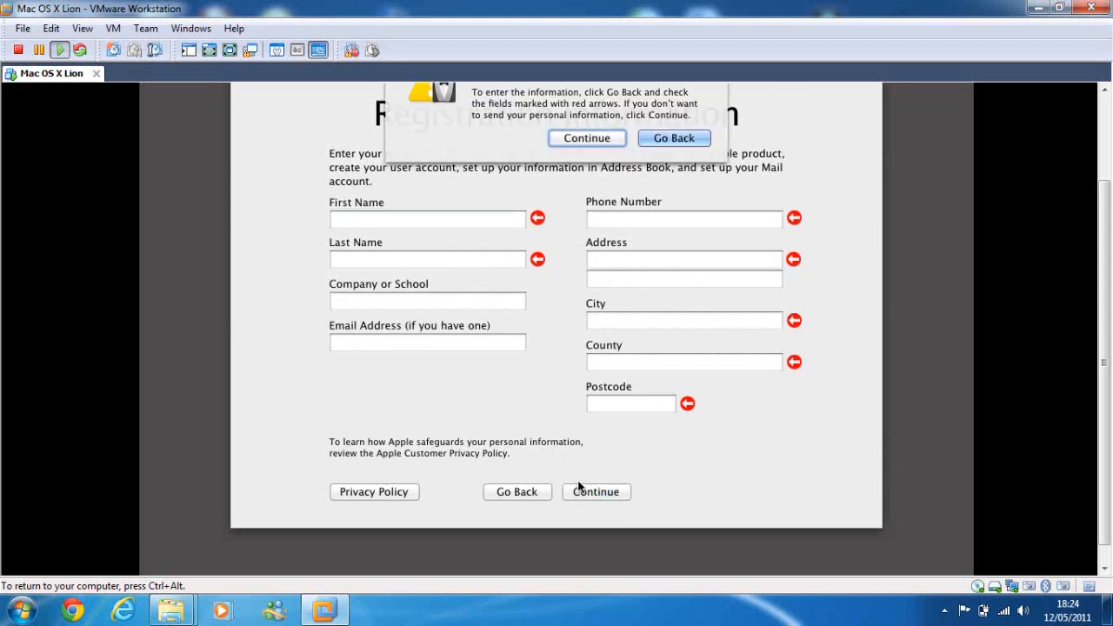
left_click(613, 136)
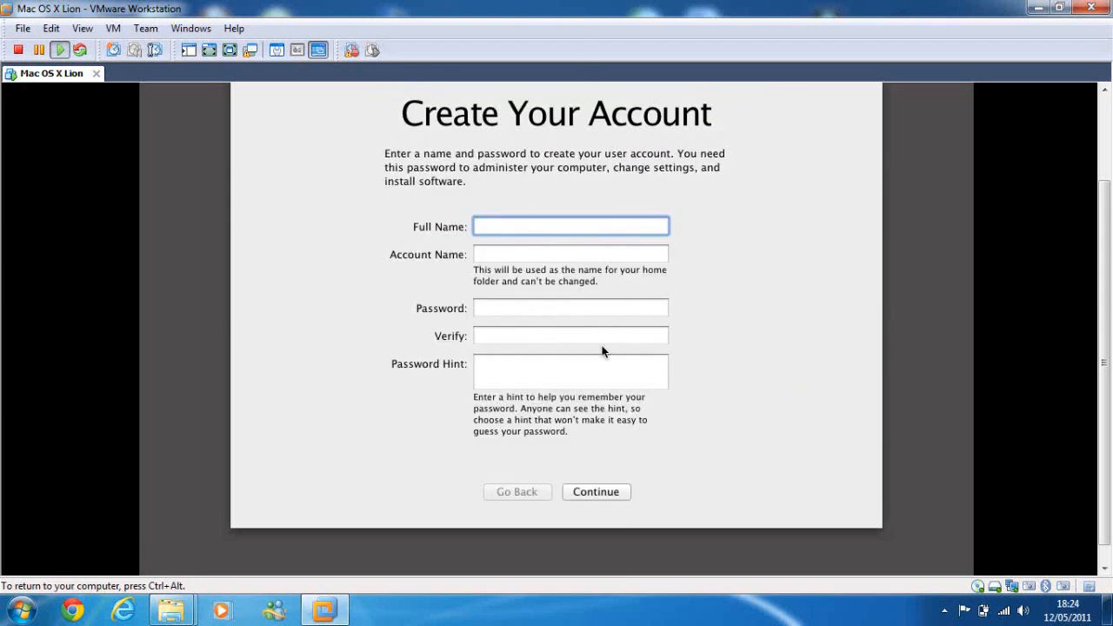
- Create the user account with a full name and account name, accepting a blank password and no password hint
type("Zack")
key("Tab")
type("Zack")
key("Tab")
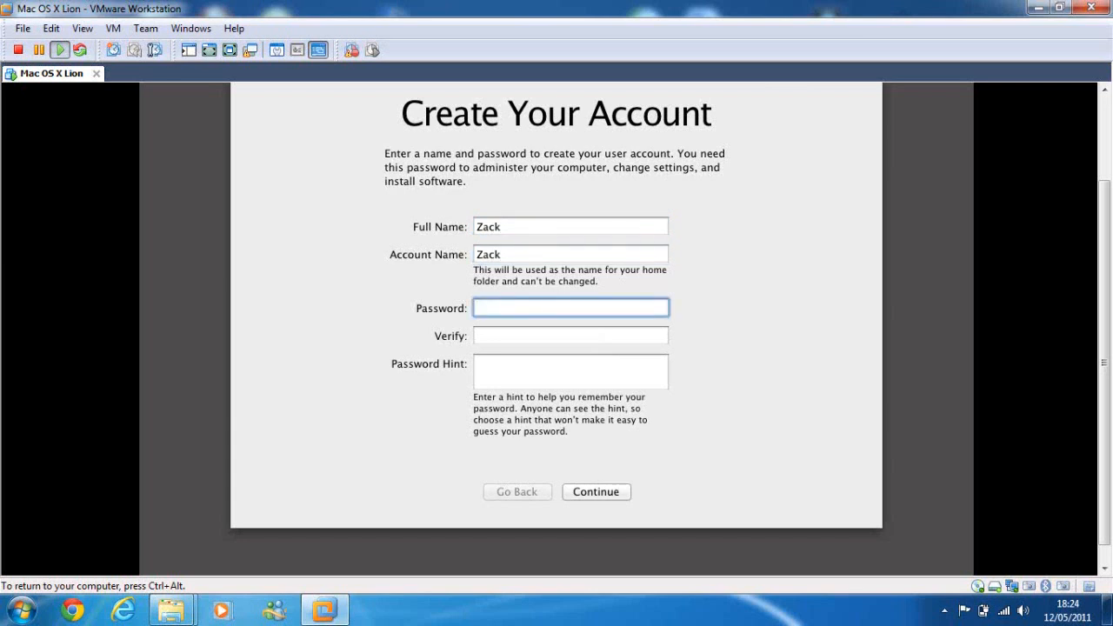
left_click(581, 488)
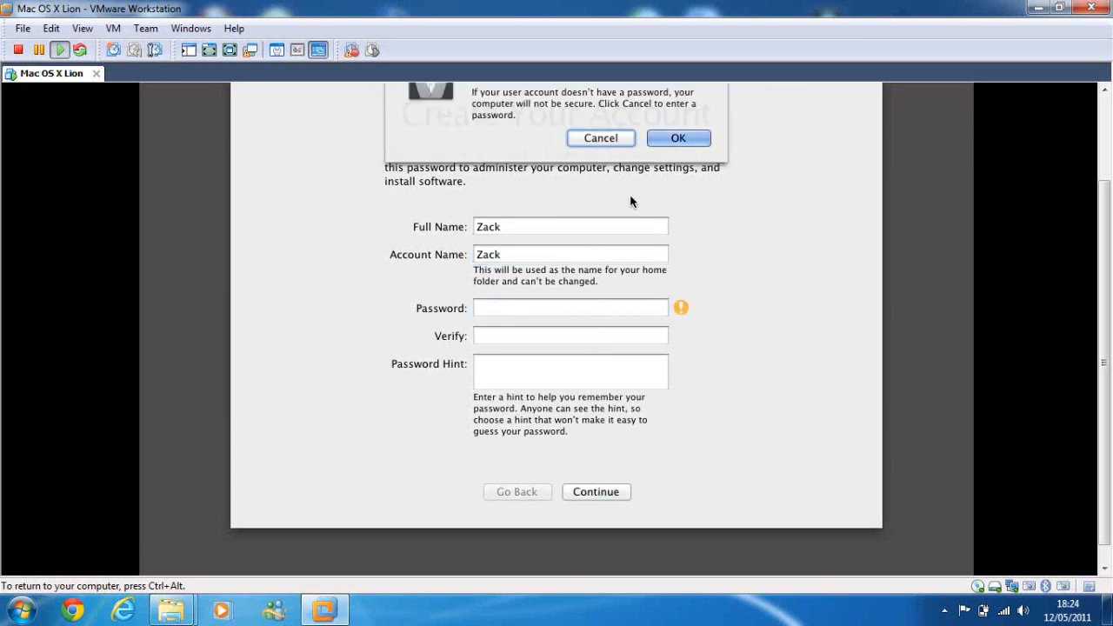
left_click(669, 140)
left_click(619, 494)
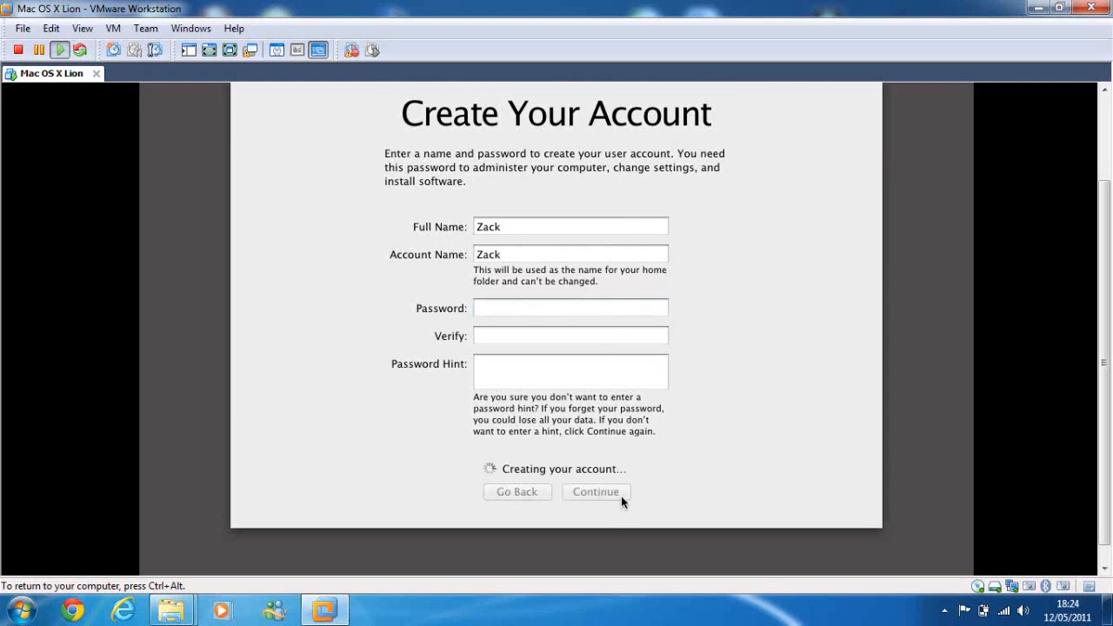
- Accept London – United Kingdom as the time zone's closest city and continue through the rest of the setup assistant
left_click_drag(1104, 306, 1111, 272)
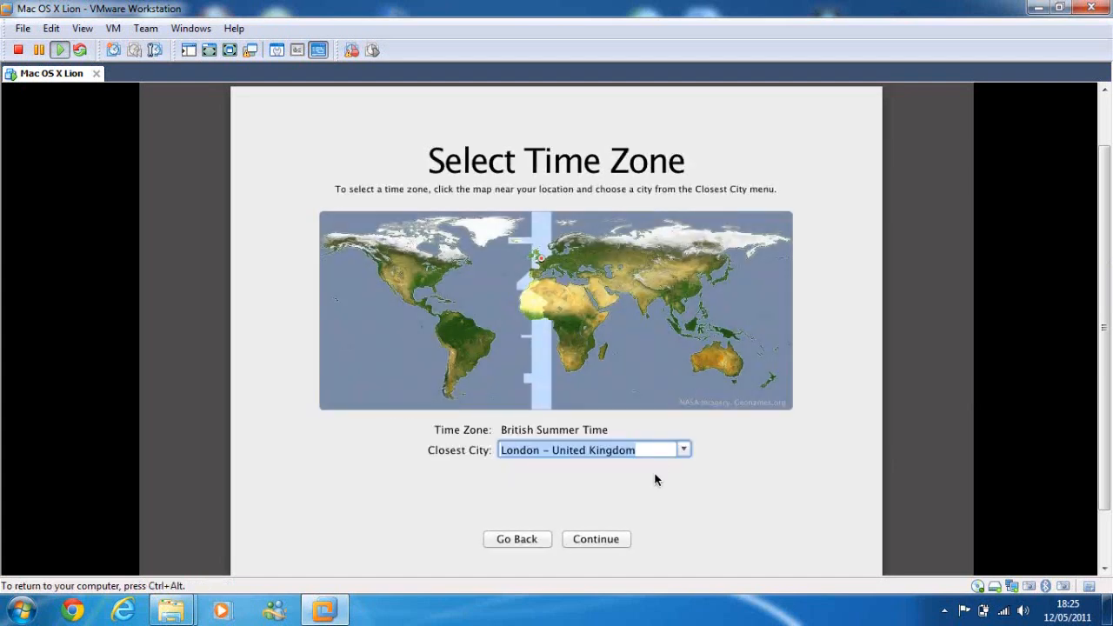
left_click(586, 539)
left_click(584, 538)
- Release input from the virtual machine and take a snapshot of it named "Fresh Installation"
left_click_drag(1106, 280, 1097, 195)
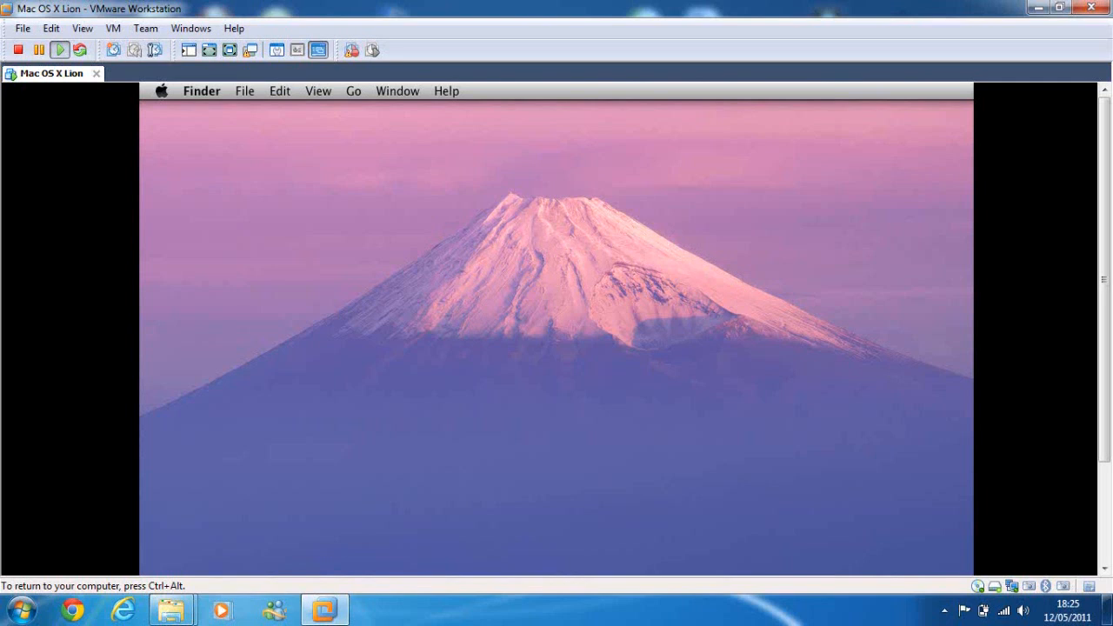
key("ctrl+alt")
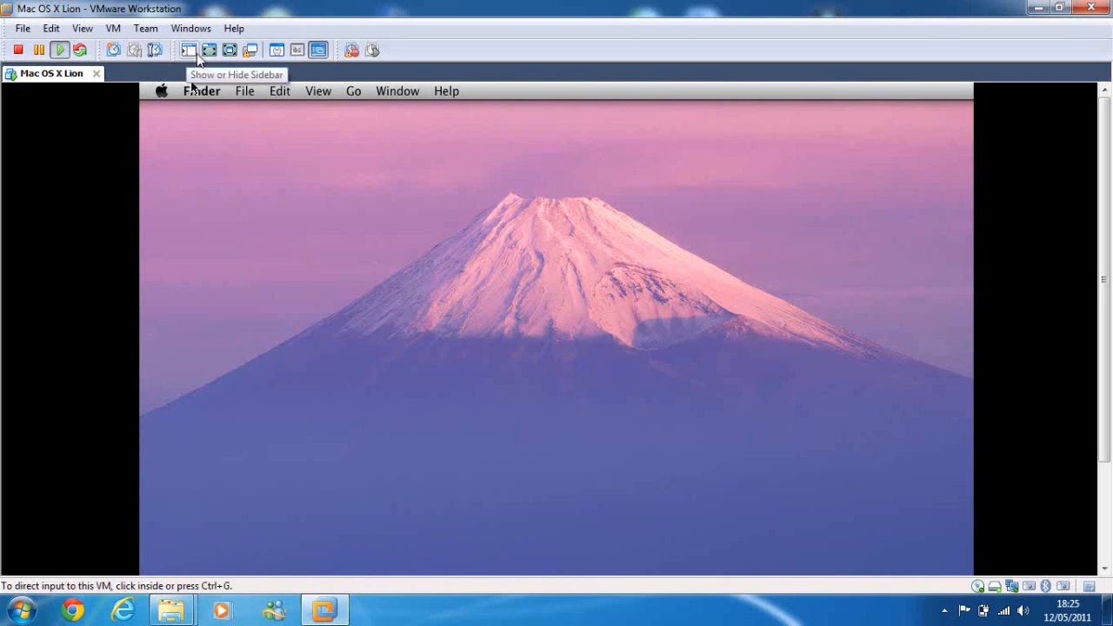
left_click(112, 51)
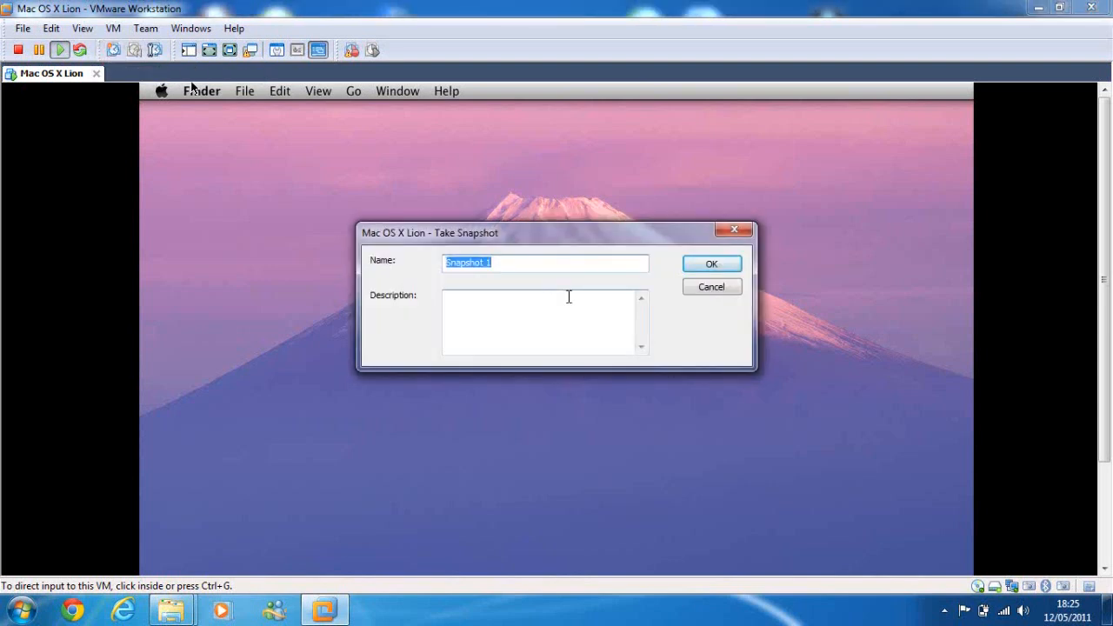
type("Fresh Installation")
key("Return")
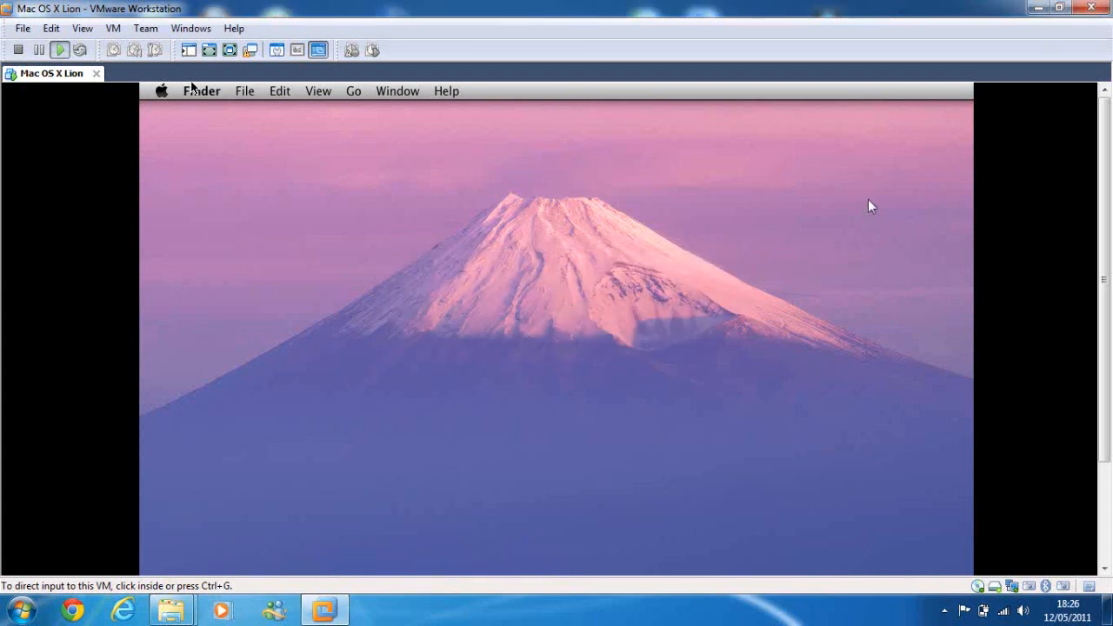
left_click_drag(1108, 212, 1106, 169)
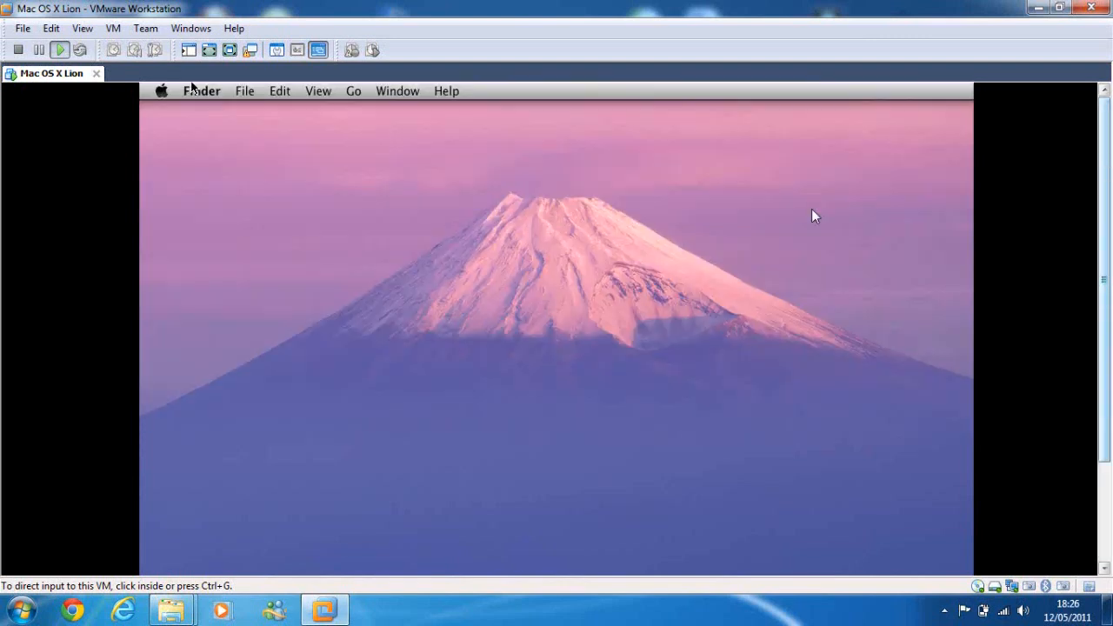
left_click_drag(1108, 170, 1108, 376)
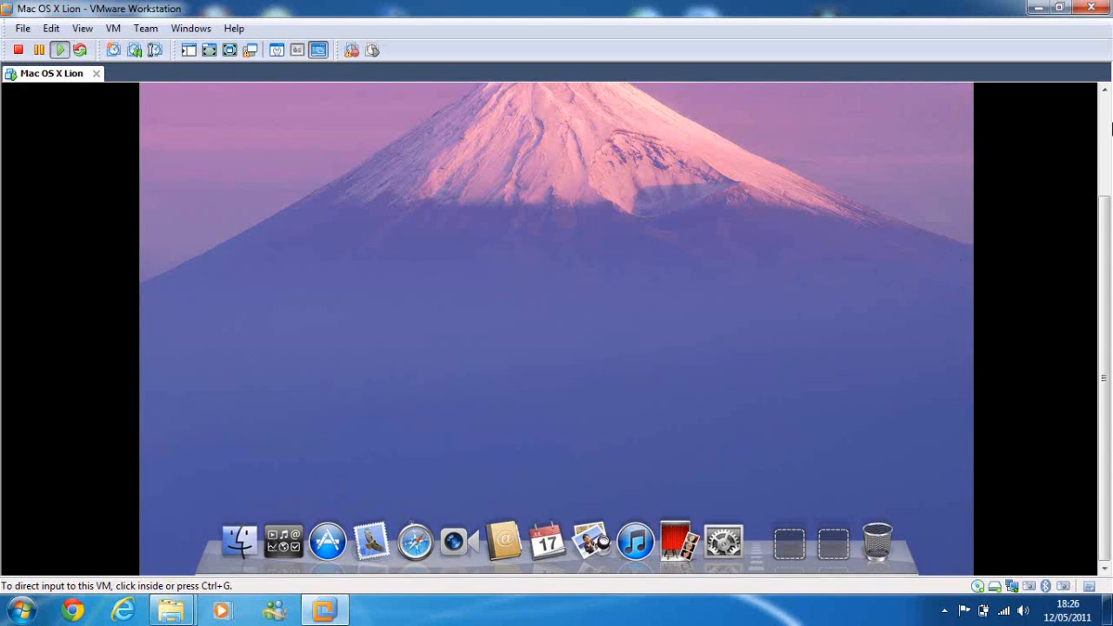
scroll(1111, 127, "up", 2)
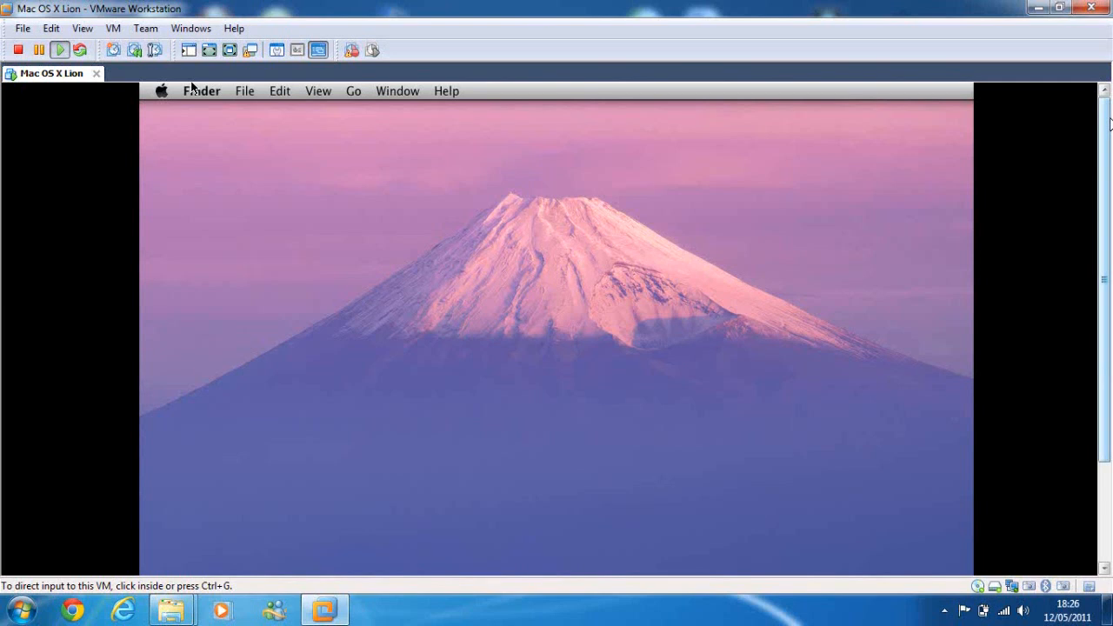